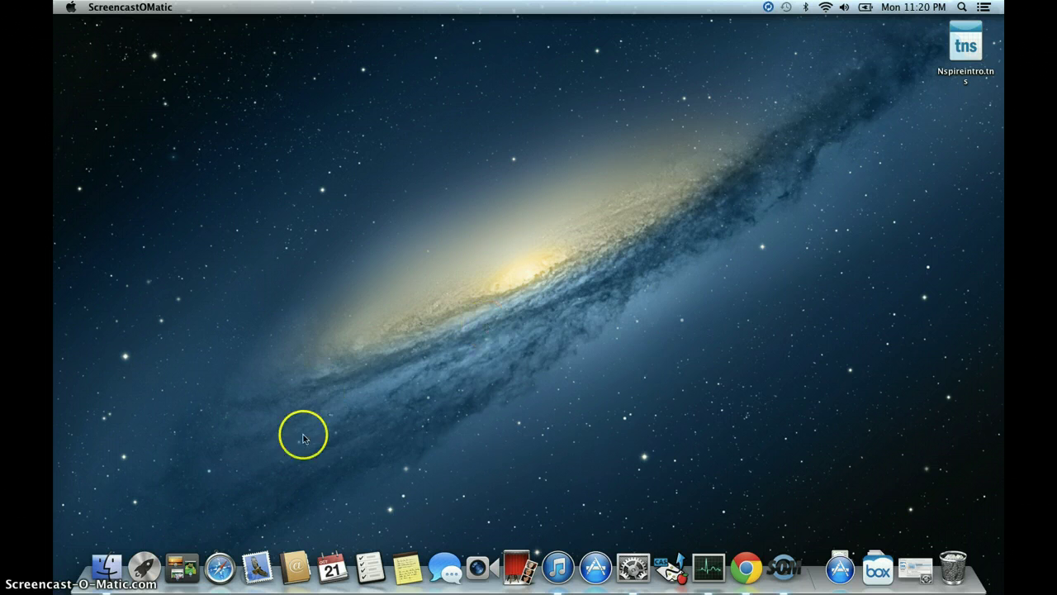
Step: Switch to Safari, search Google for "cups pdf mac" and open the Bitbucket wiki page of CUPS-PDF for Mac OS X
click(219, 569)
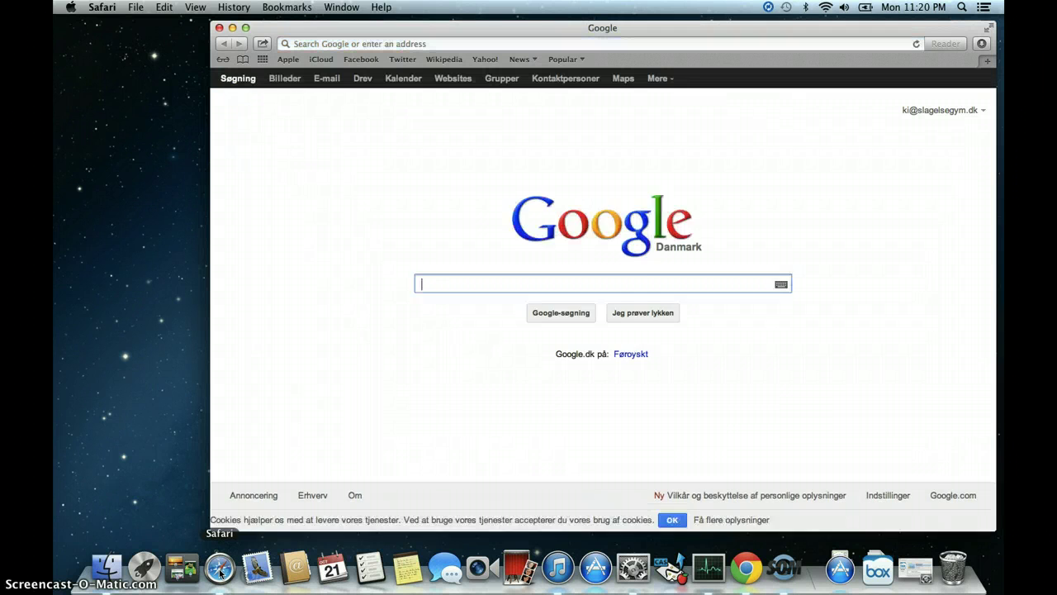
text(cups pdf)
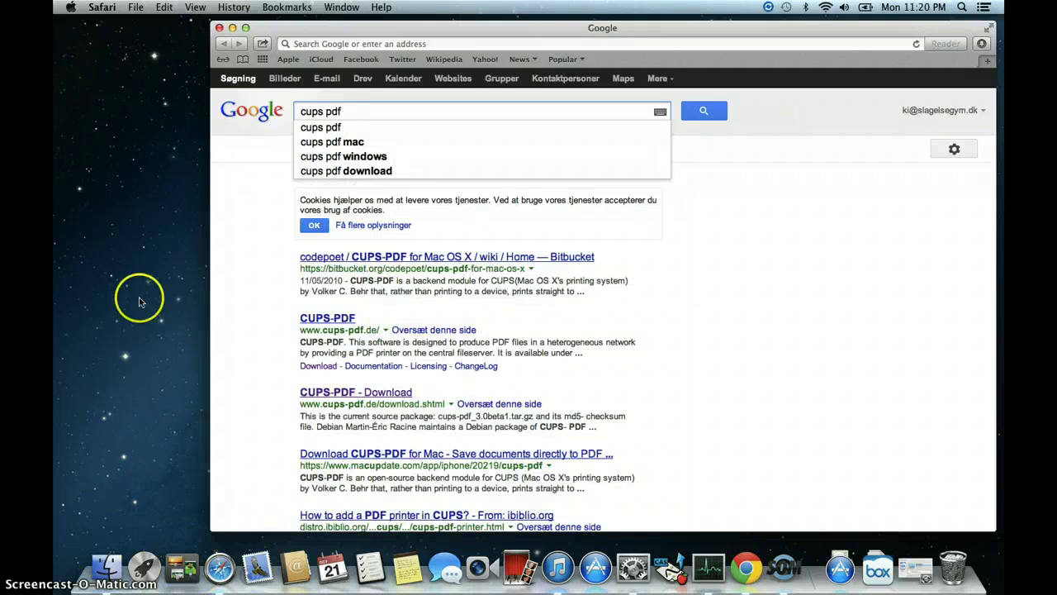
click(326, 147)
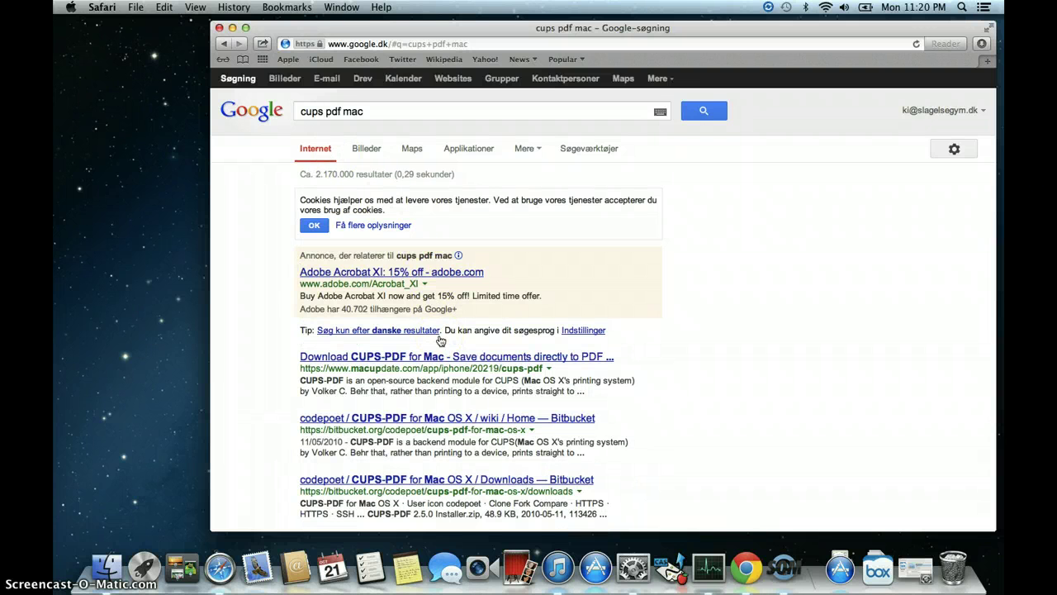
click(435, 420)
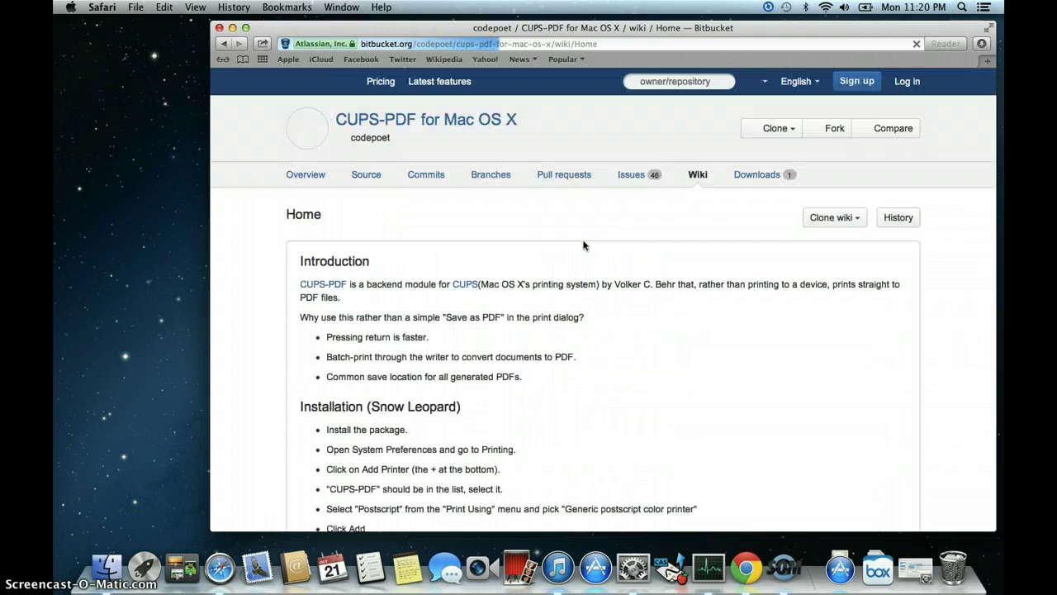
Step: Download "CUPS-PDF 2.5.0 Installer.zip" from the Bitbucket project's downloads page
scroll(562, 377, down, 3)
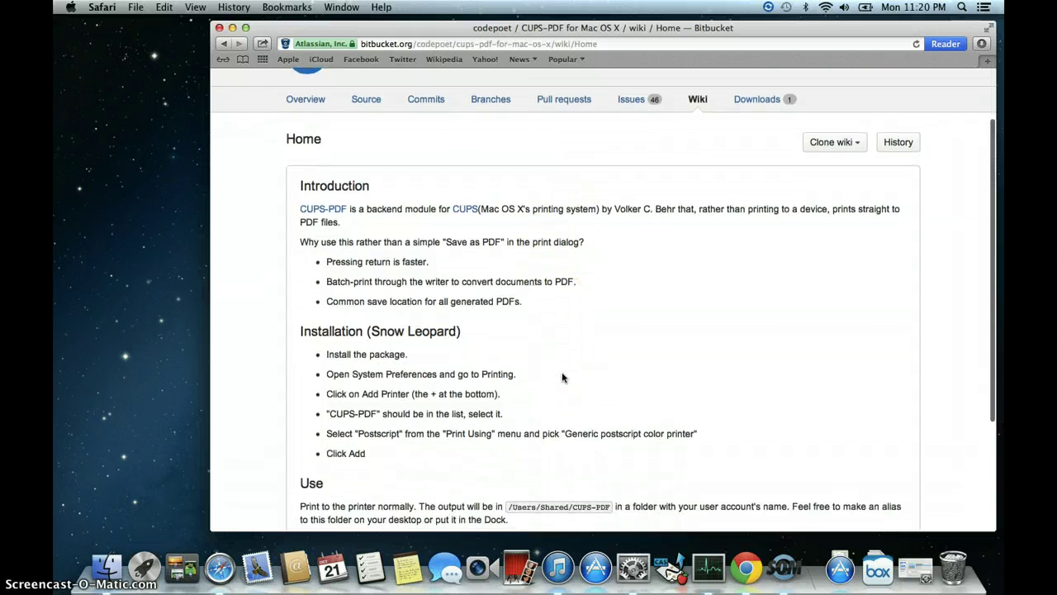
scroll(562, 378, up, 2)
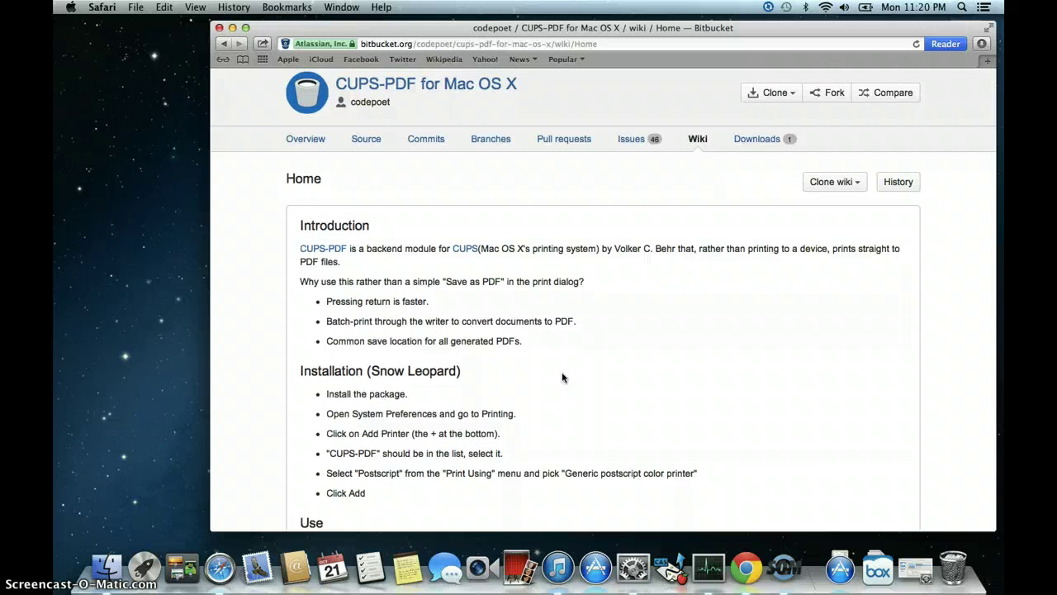
scroll(561, 378, down, 5)
scroll(562, 377, up, 6)
click(696, 227)
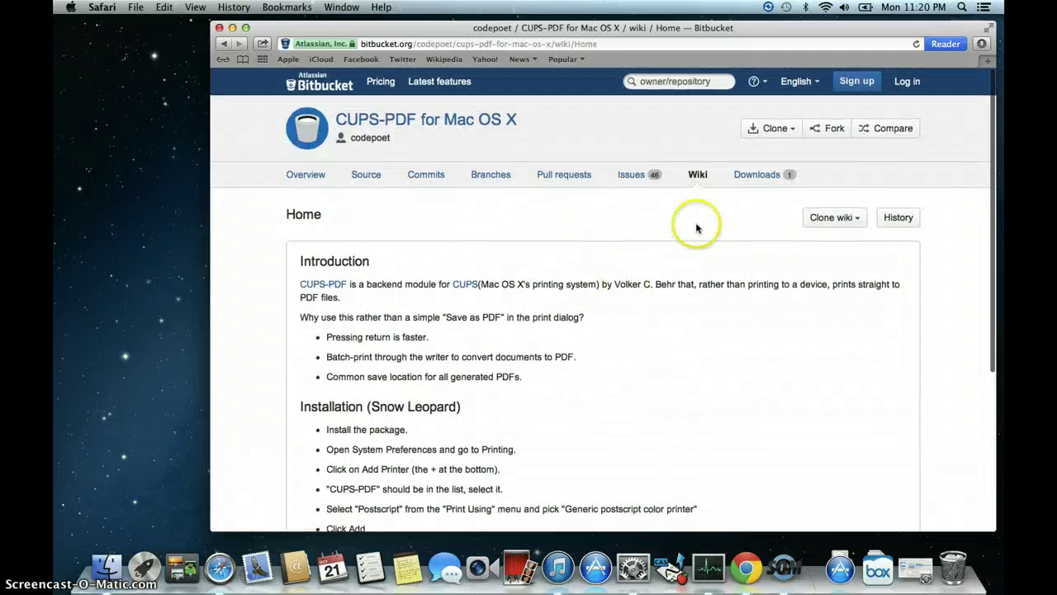
click(755, 176)
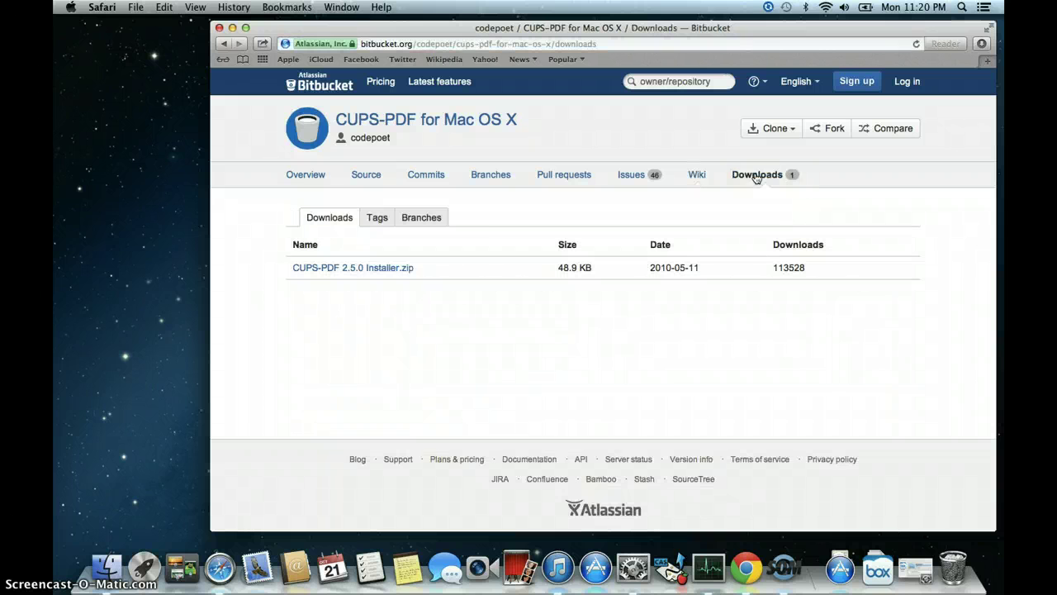
click(350, 272)
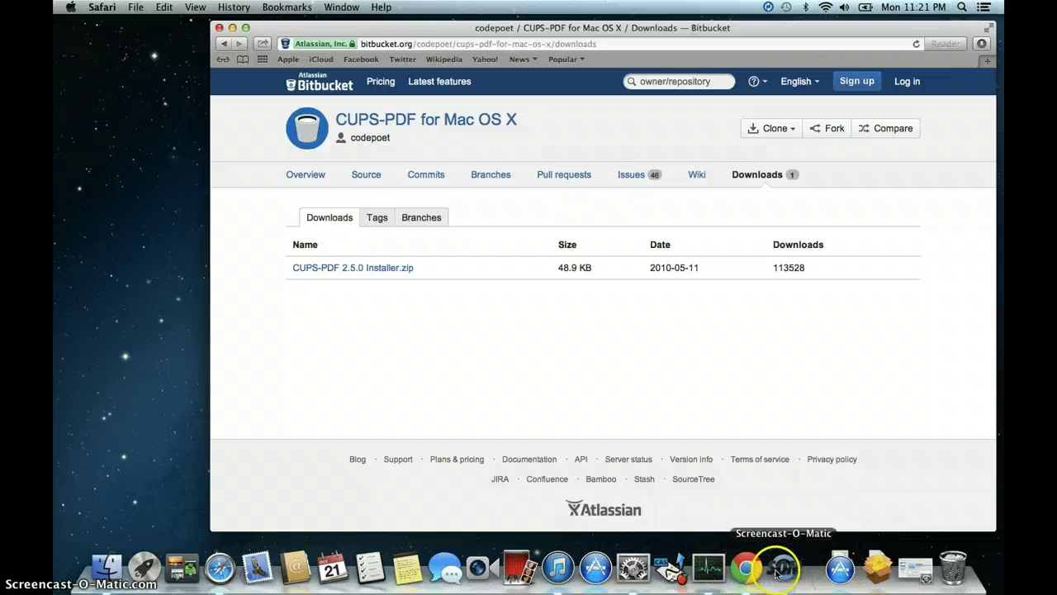
Step: Launch the downloaded CUPS-PDF package and go through its installer to the installation type, keeping the disk "Untitled" as destination
click(885, 570)
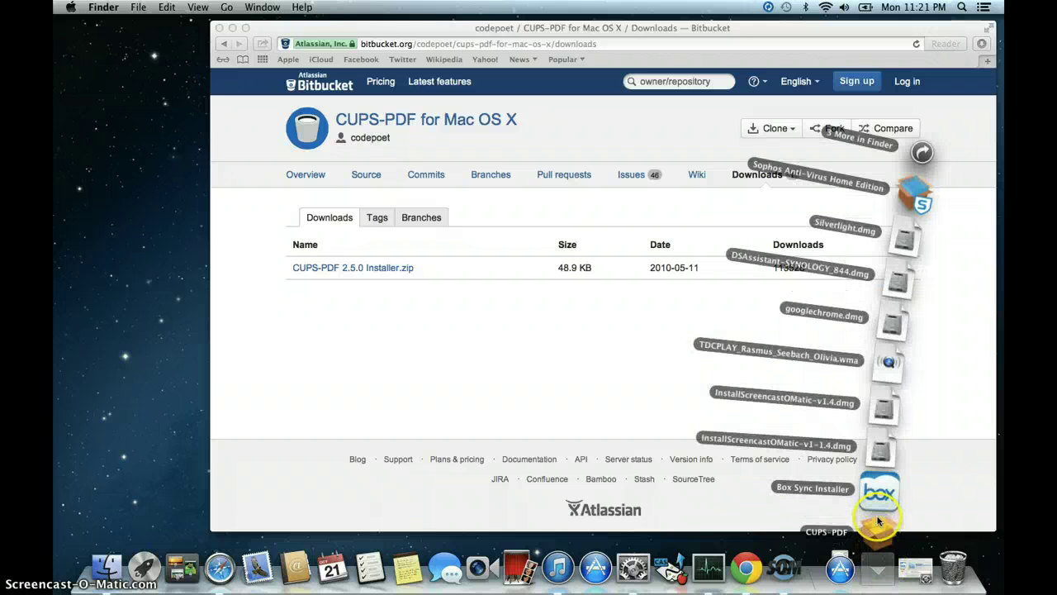
click(880, 535)
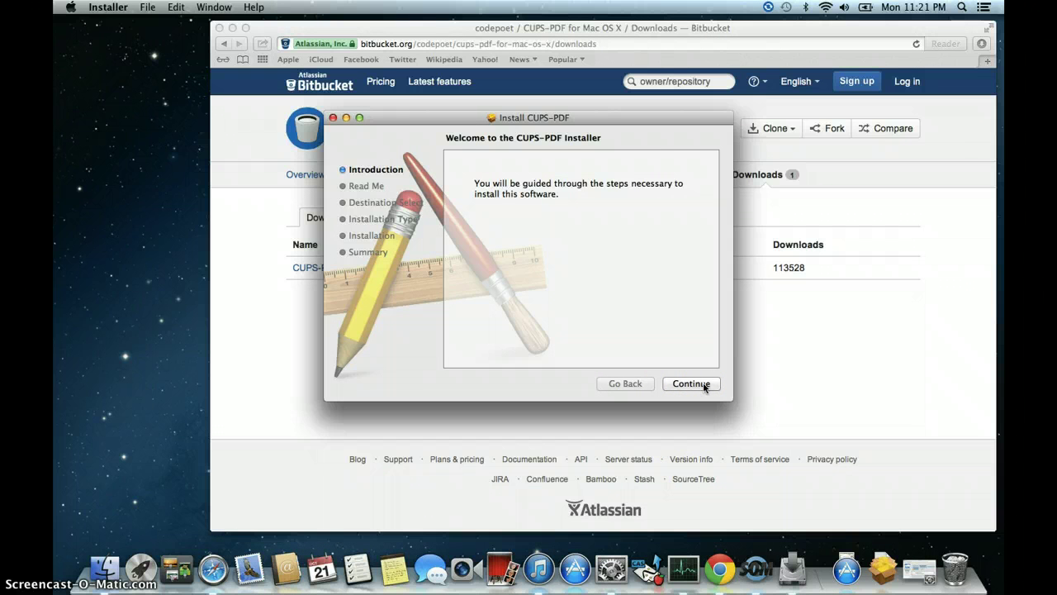
click(705, 385)
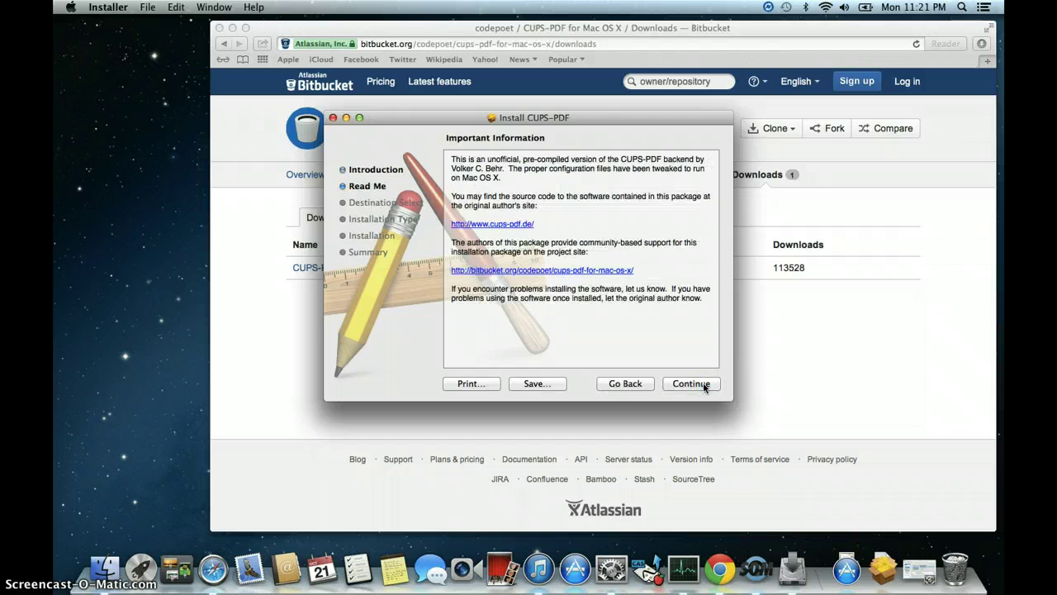
click(705, 385)
click(539, 234)
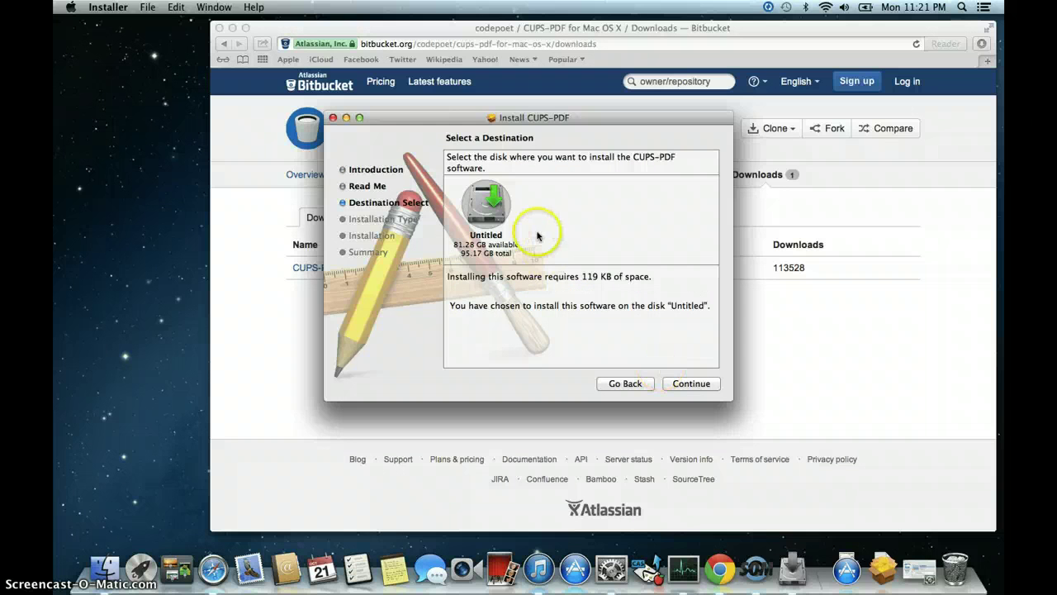
click(600, 309)
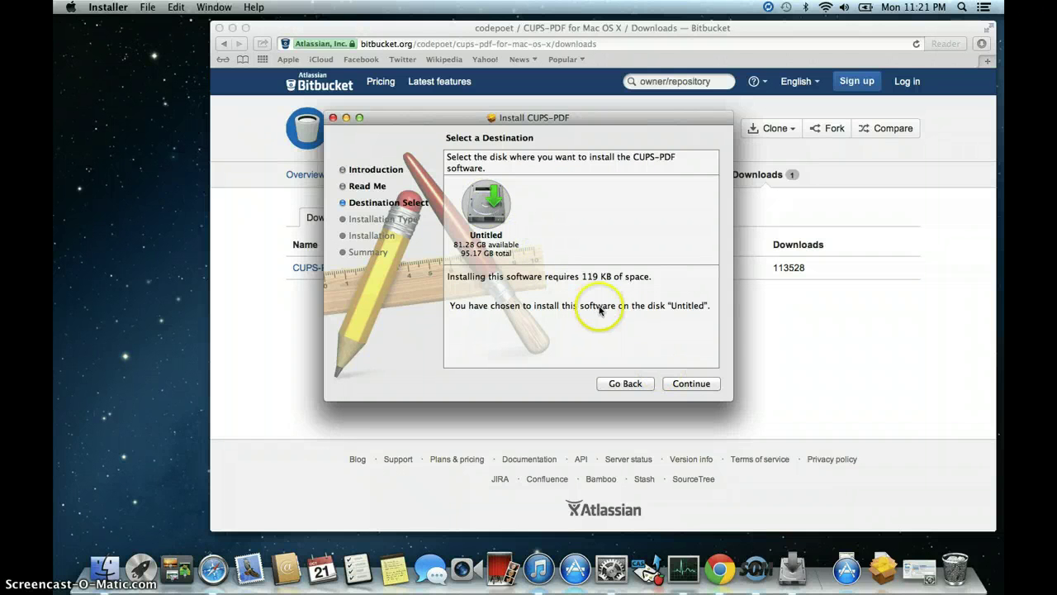
click(696, 385)
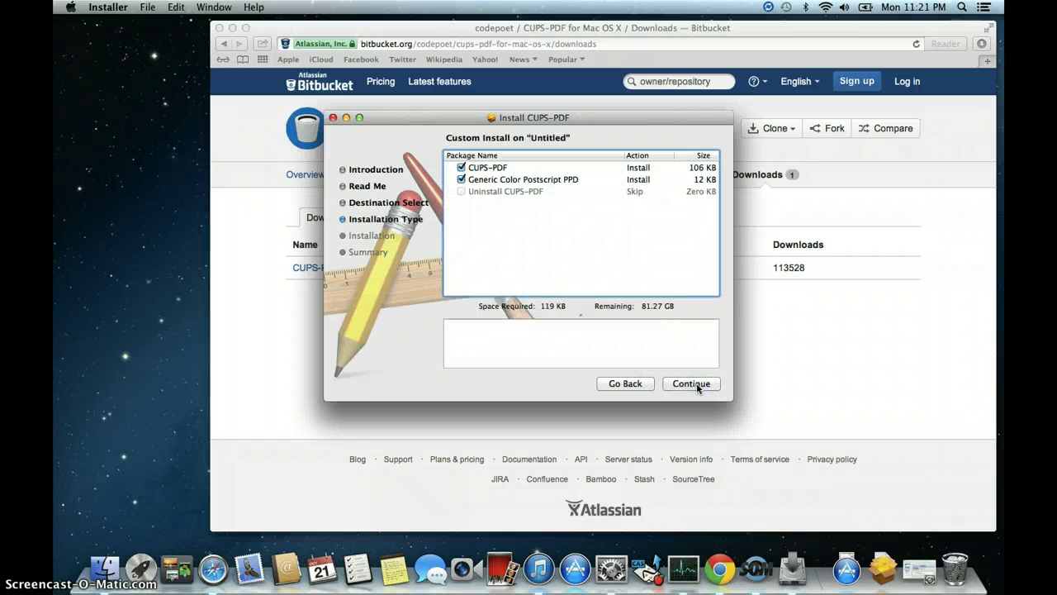
Step: Install CUPS-PDF with the default packages, authorizing it with the account password, and close the installer
click(696, 384)
click(702, 384)
click(702, 384)
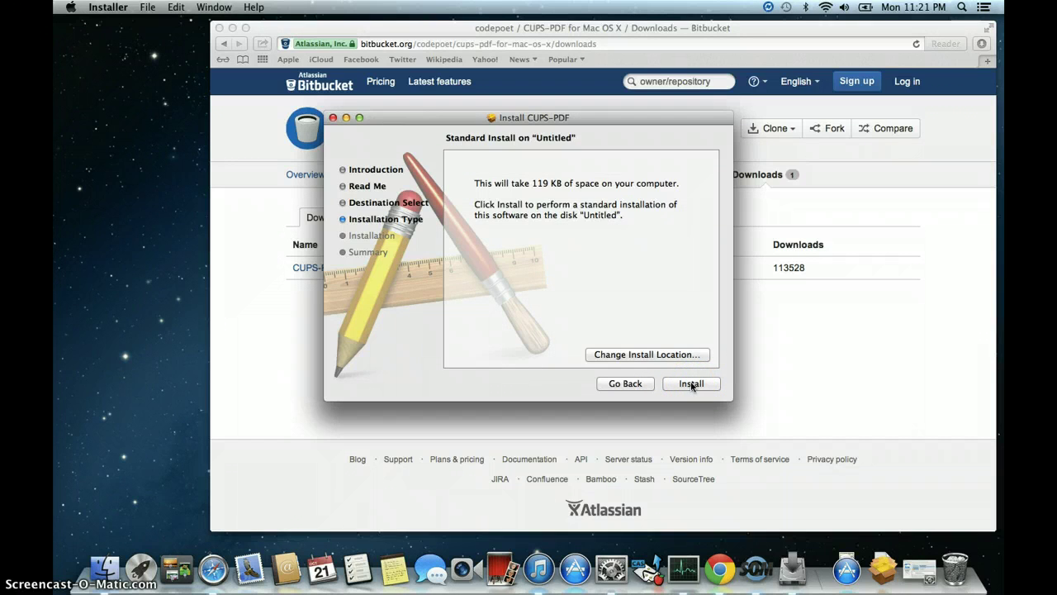
click(692, 385)
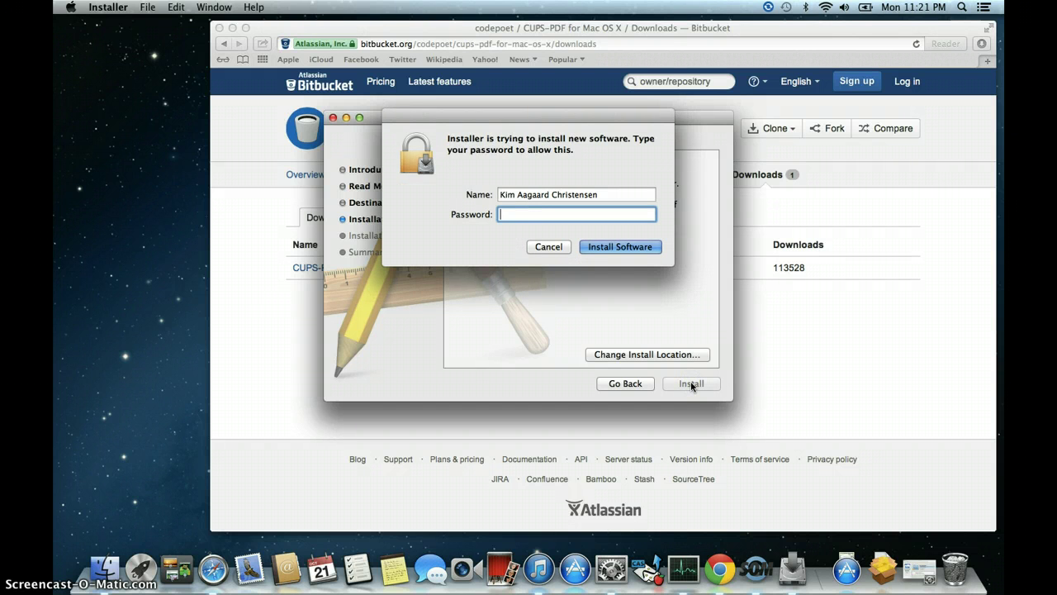
text(••••••••)
key(Return)
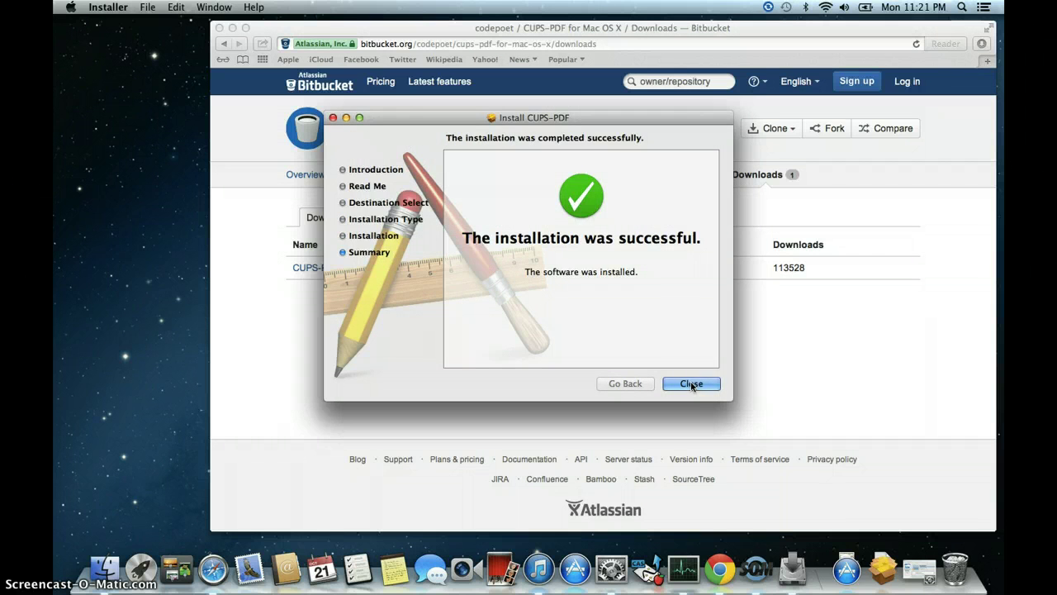
click(691, 384)
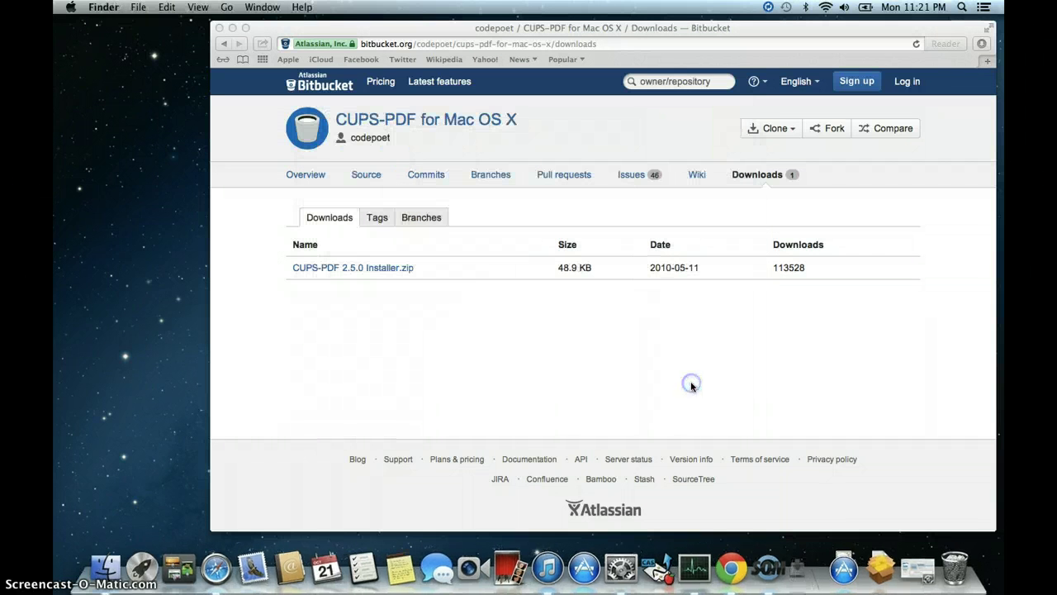
Step: Close the Safari window and open System Preferences
click(220, 28)
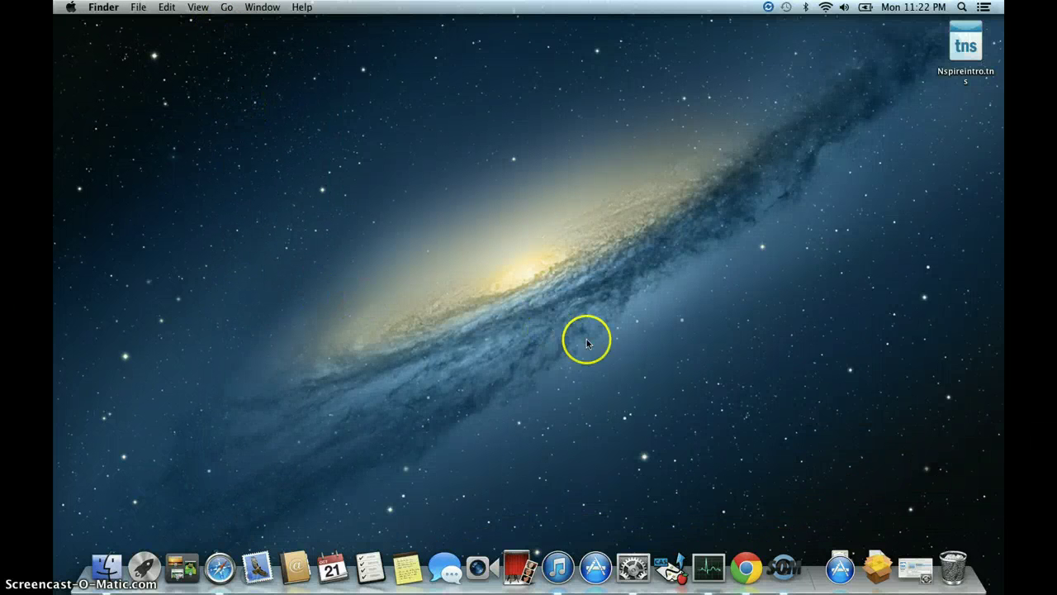
click(632, 562)
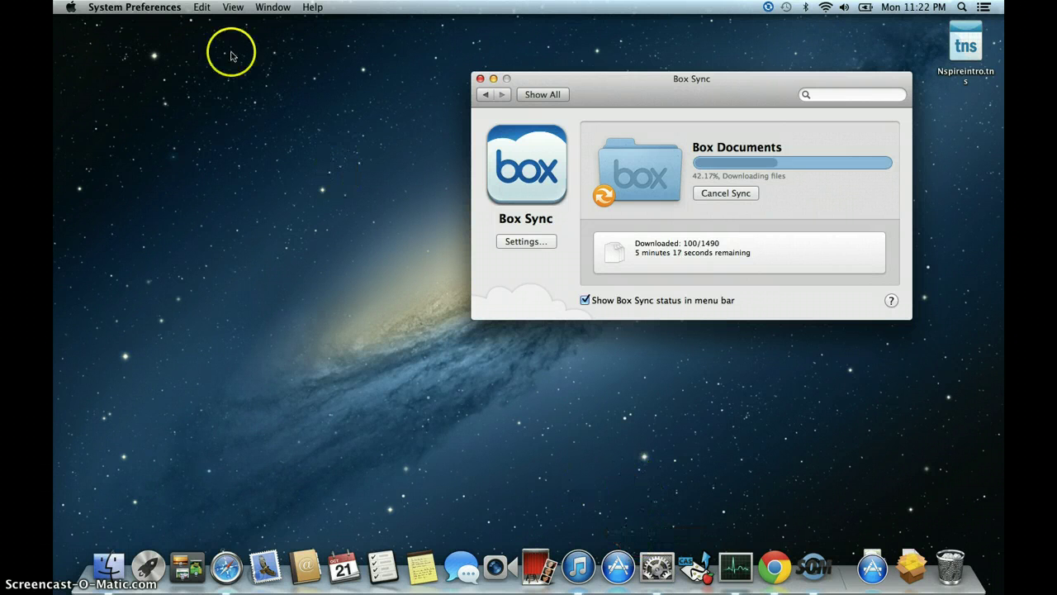
click(128, 9)
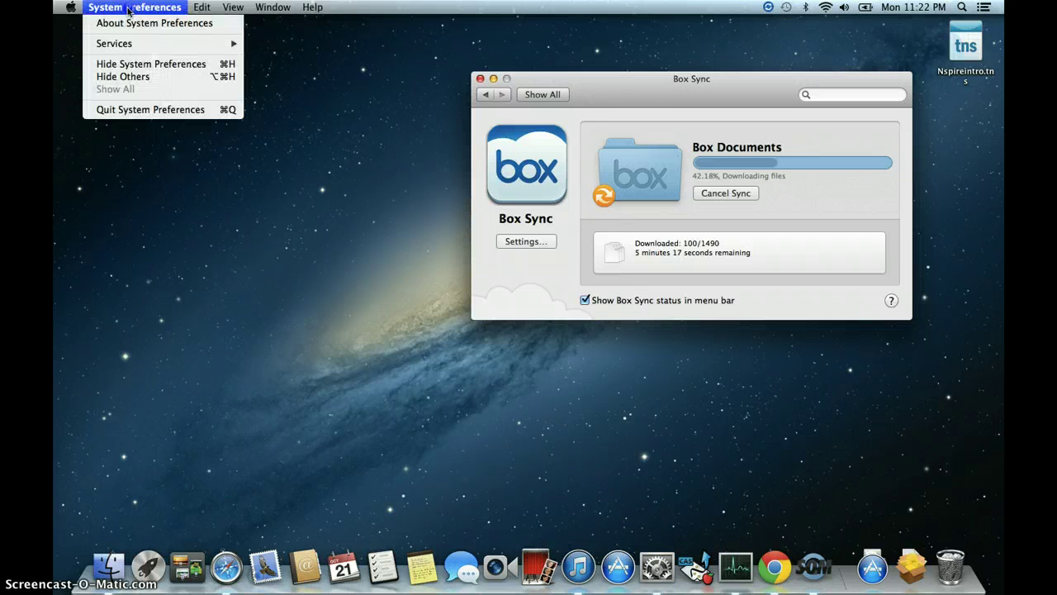
click(141, 28)
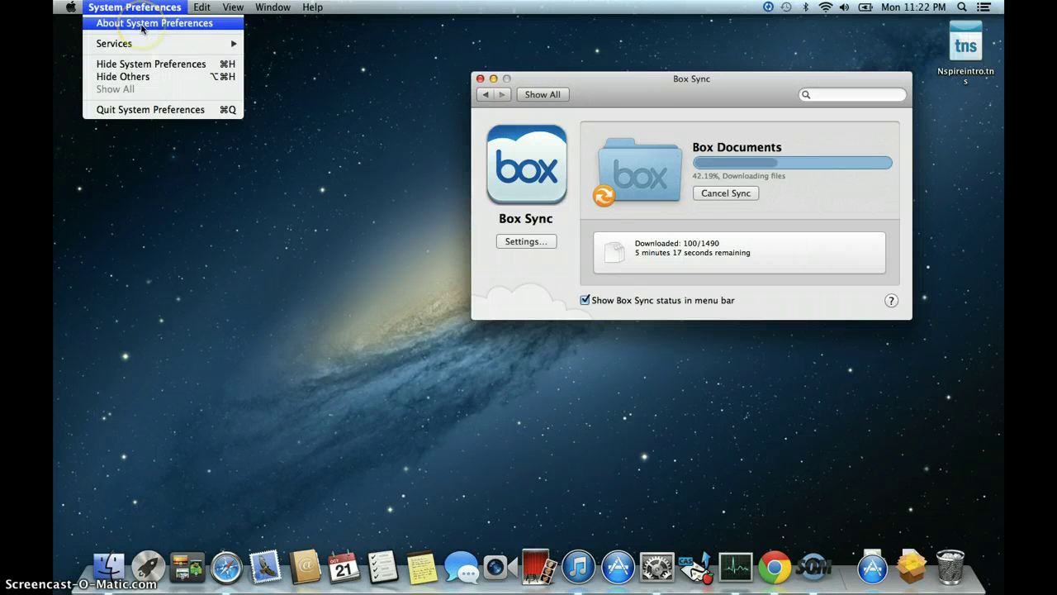
mouse_move(142, 27)
mouse_down()
mouse_move(165, 78)
mouse_move(154, 23)
mouse_up()
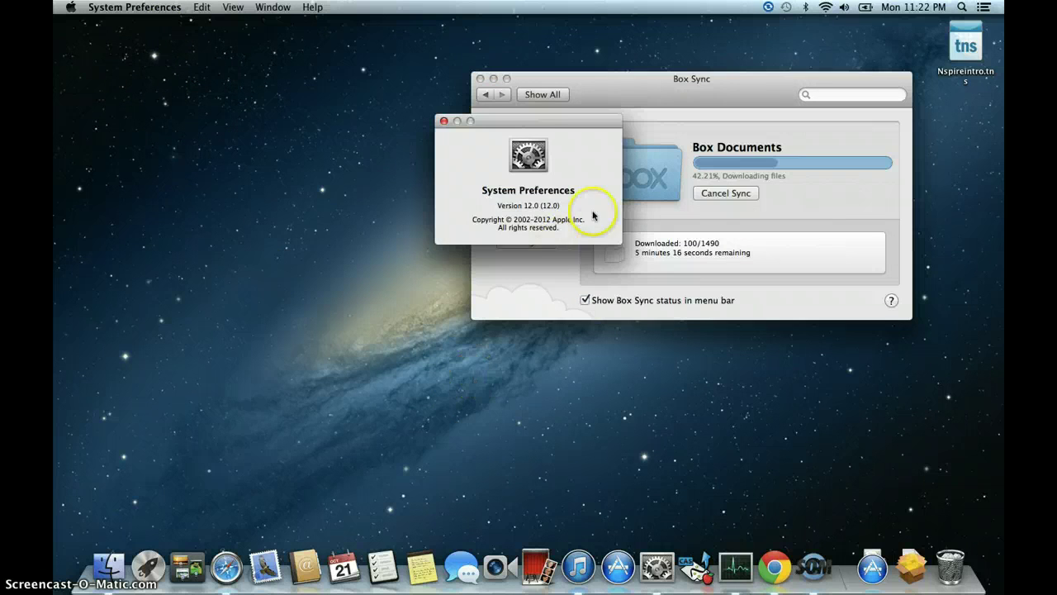
drag(565, 126, 408, 130)
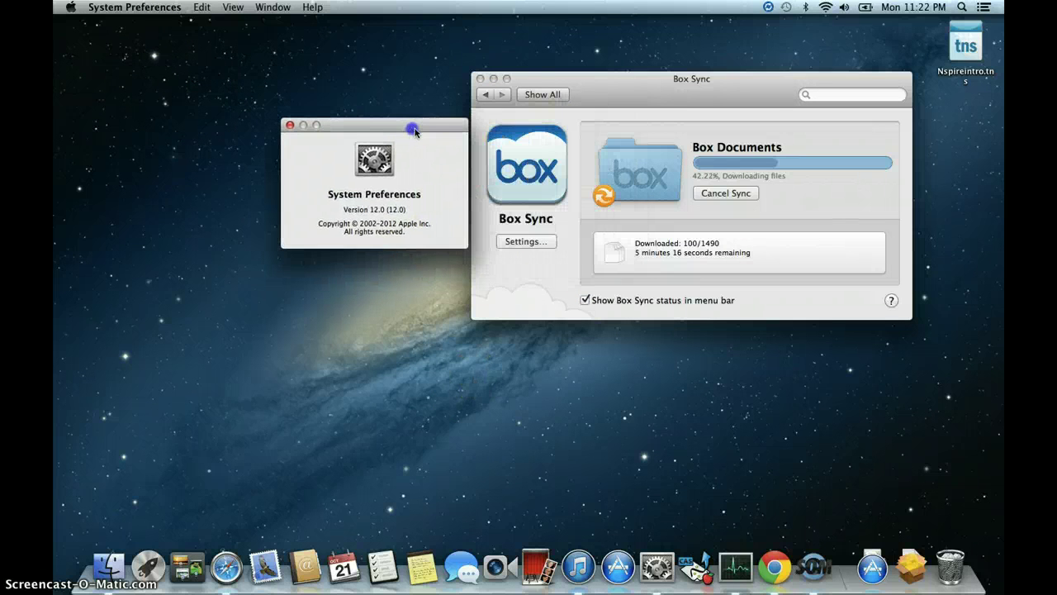
Step: Return to the overview of all preferences, close the About window and open the Print & Scan preferences
click(484, 94)
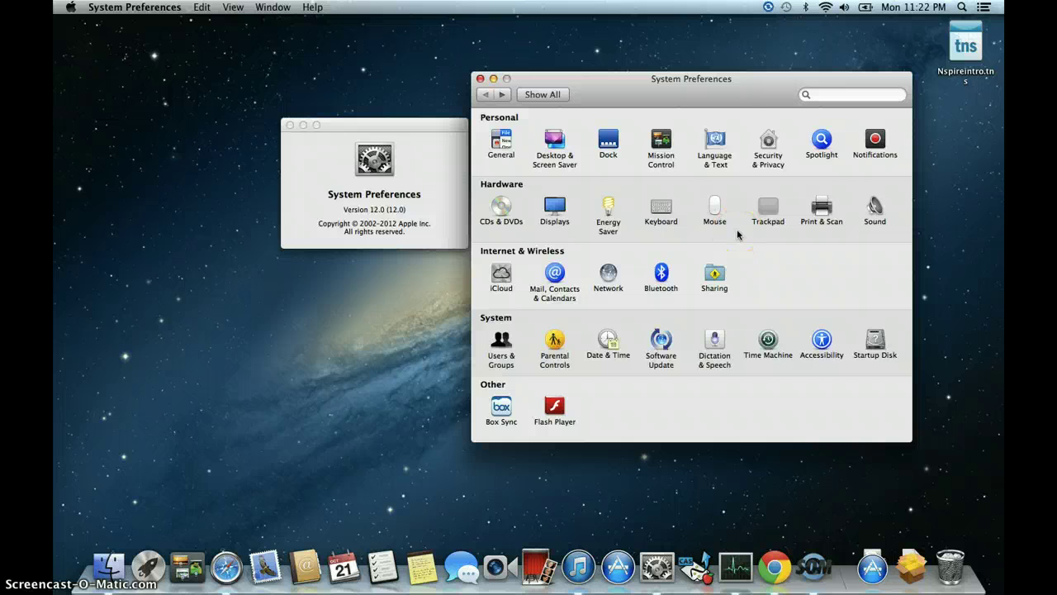
click(290, 124)
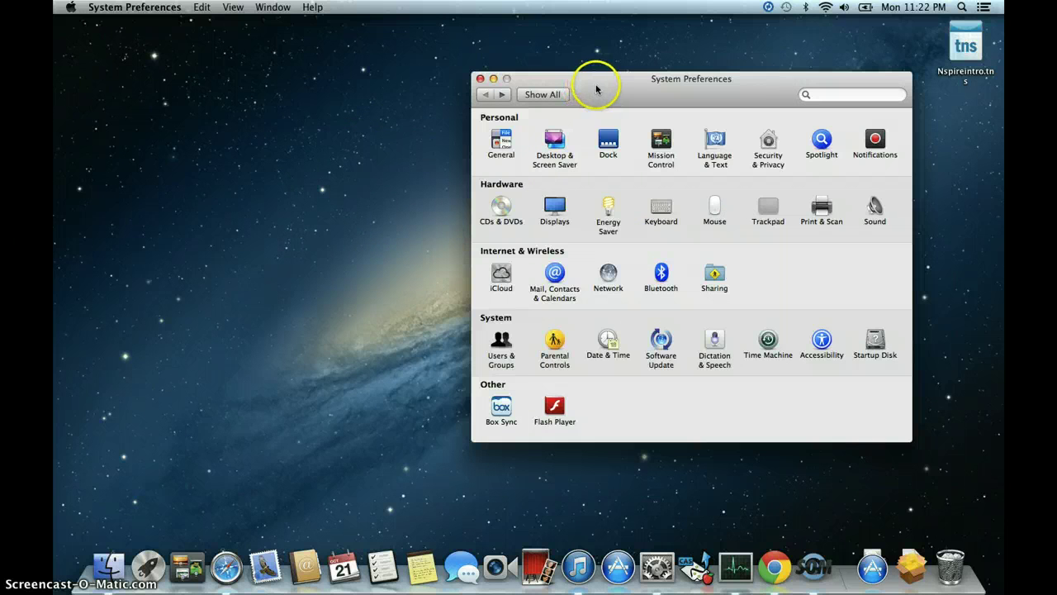
drag(603, 87, 488, 80)
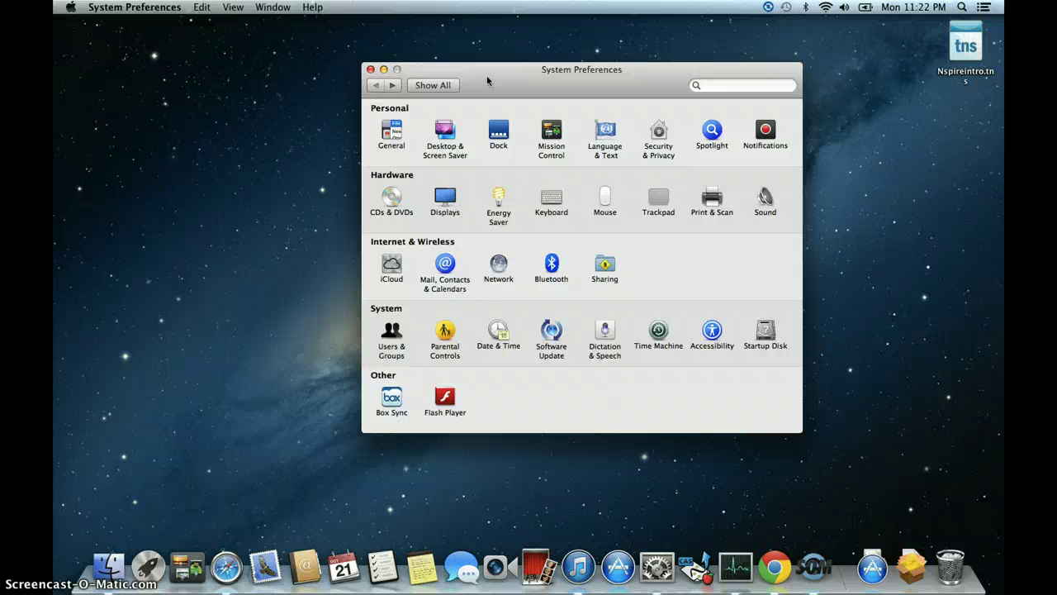
click(712, 200)
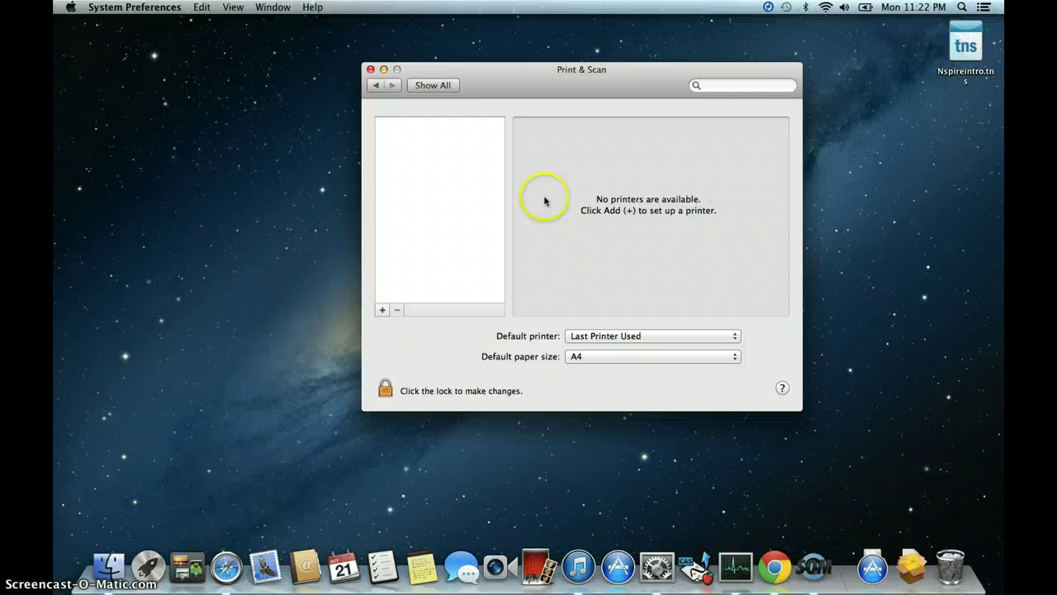
Step: Unlock the Print & Scan preferences by entering the account password
click(386, 389)
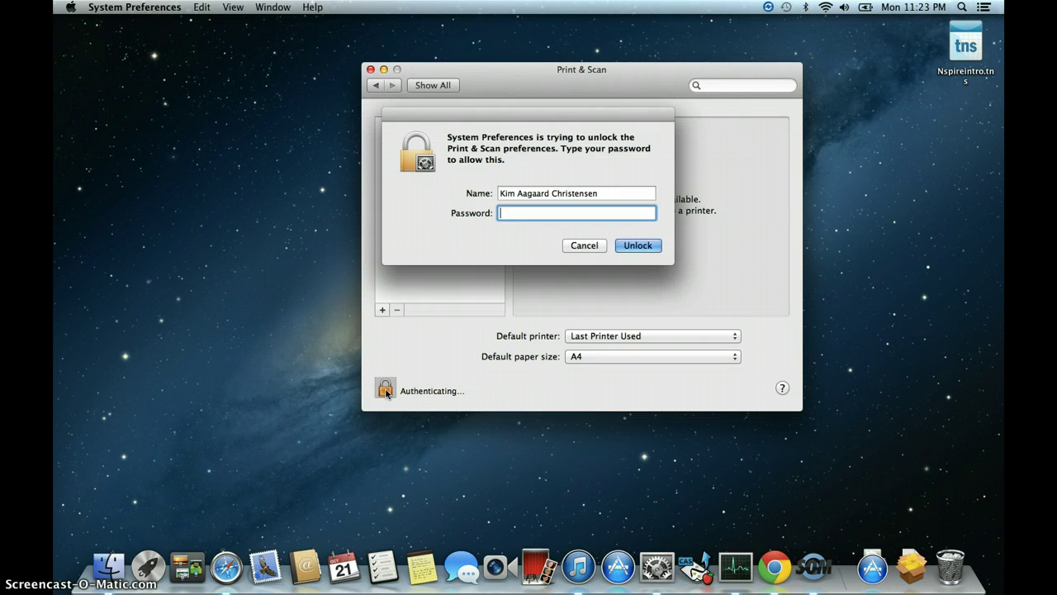
text(••••••••)
key(Return)
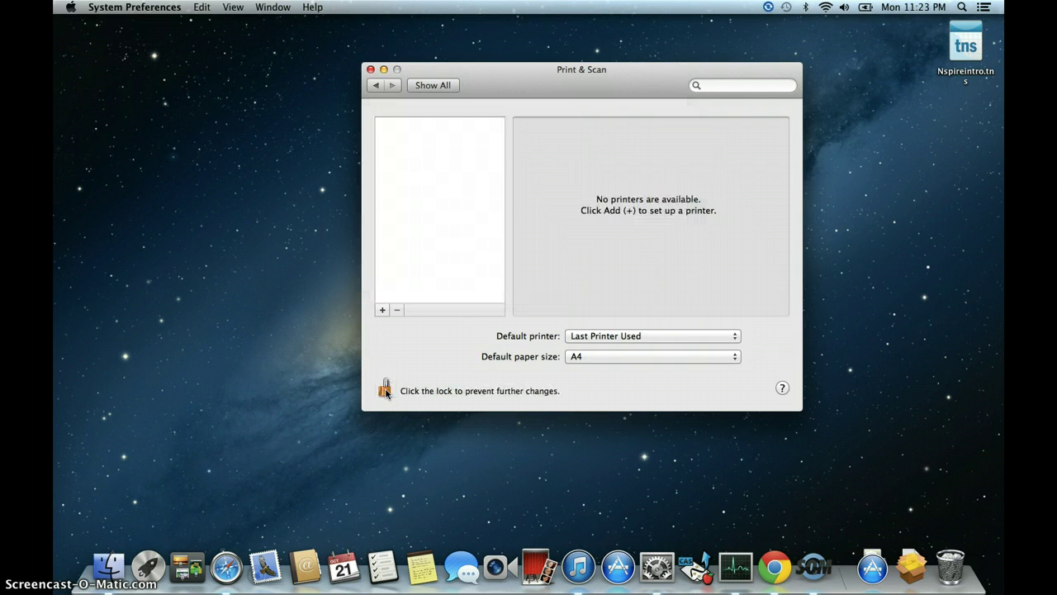
Step: Add the CUPS-PDF printer using the Generic PostScript Printer driver
click(382, 310)
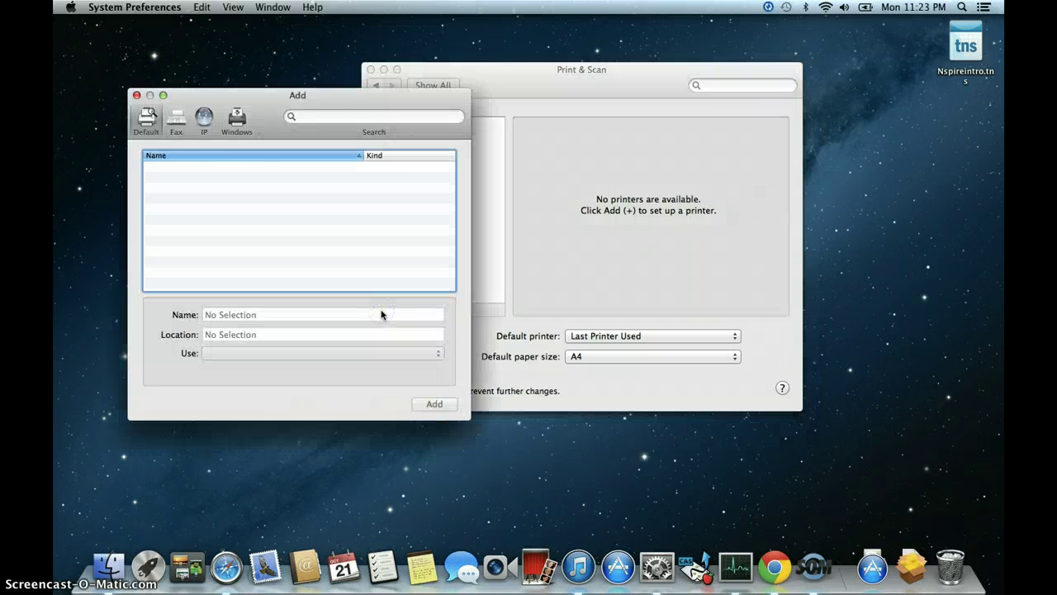
click(166, 167)
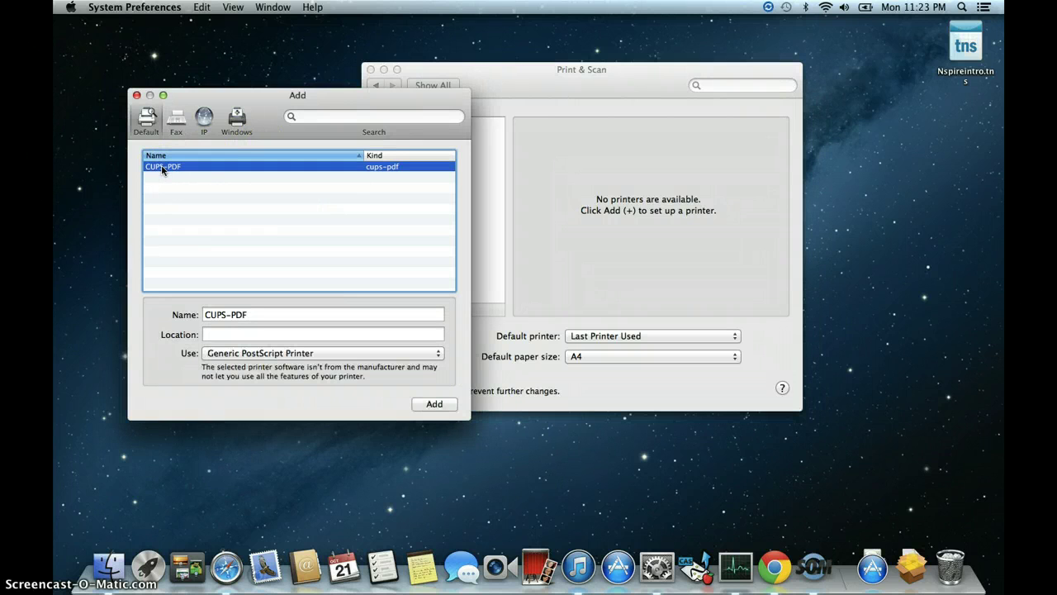
click(439, 405)
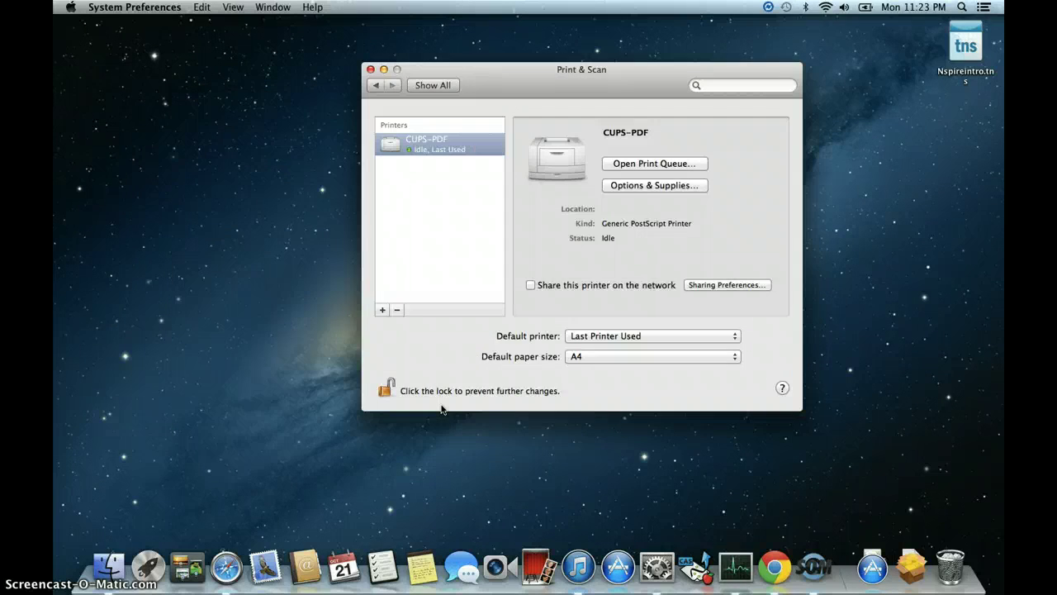
click(408, 245)
click(558, 208)
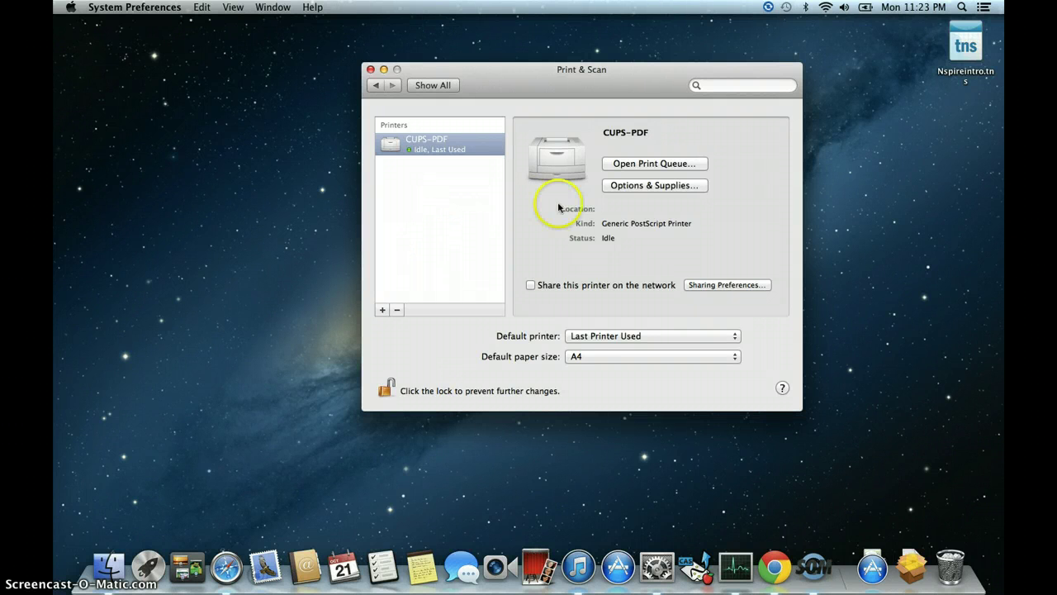
Step: Lock the Print & Scan preferences against further changes and close the System Preferences window
click(442, 204)
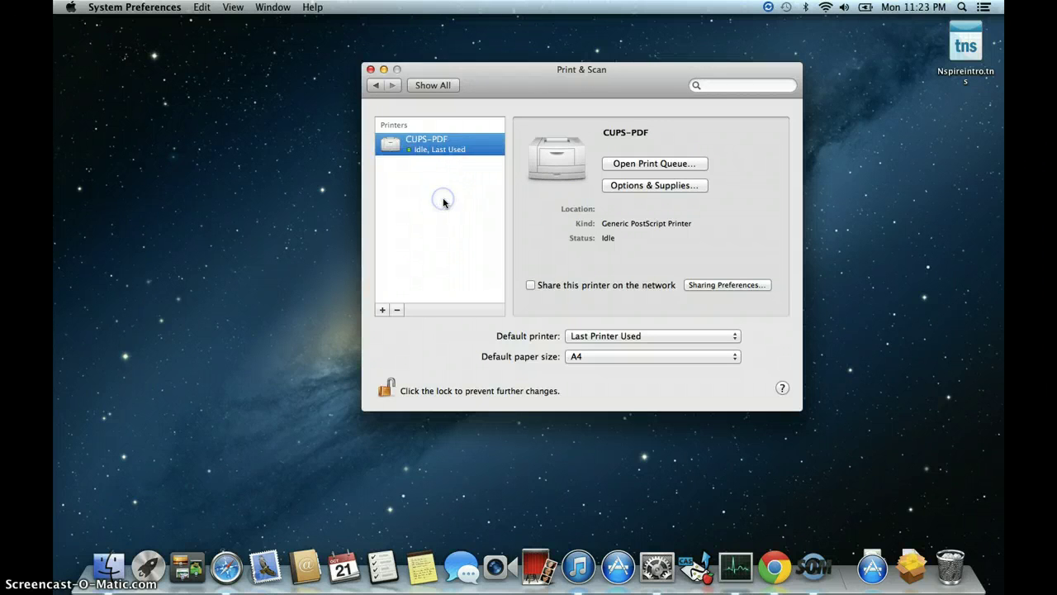
click(386, 389)
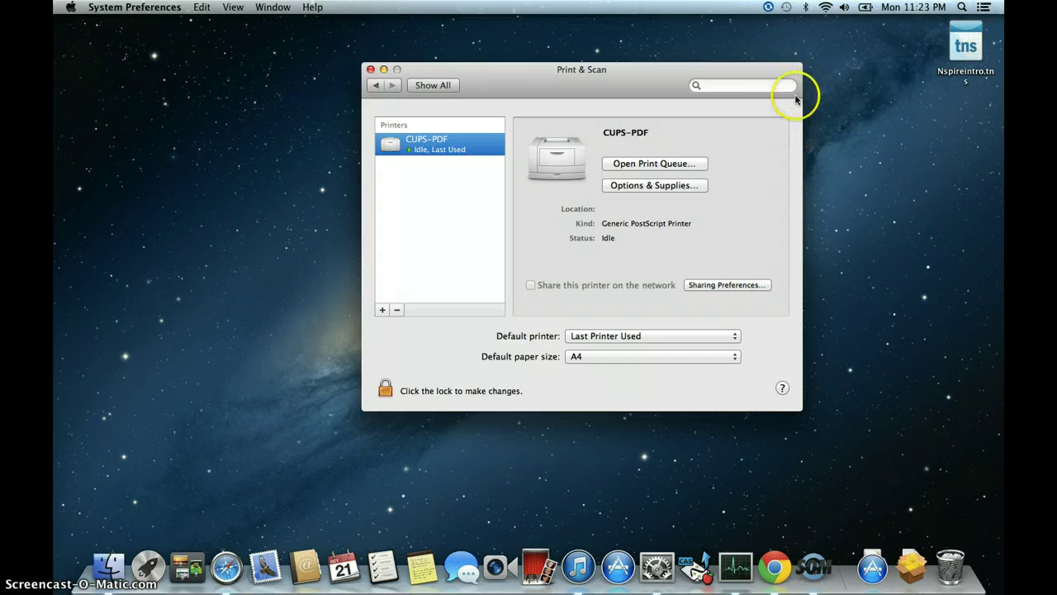
click(370, 70)
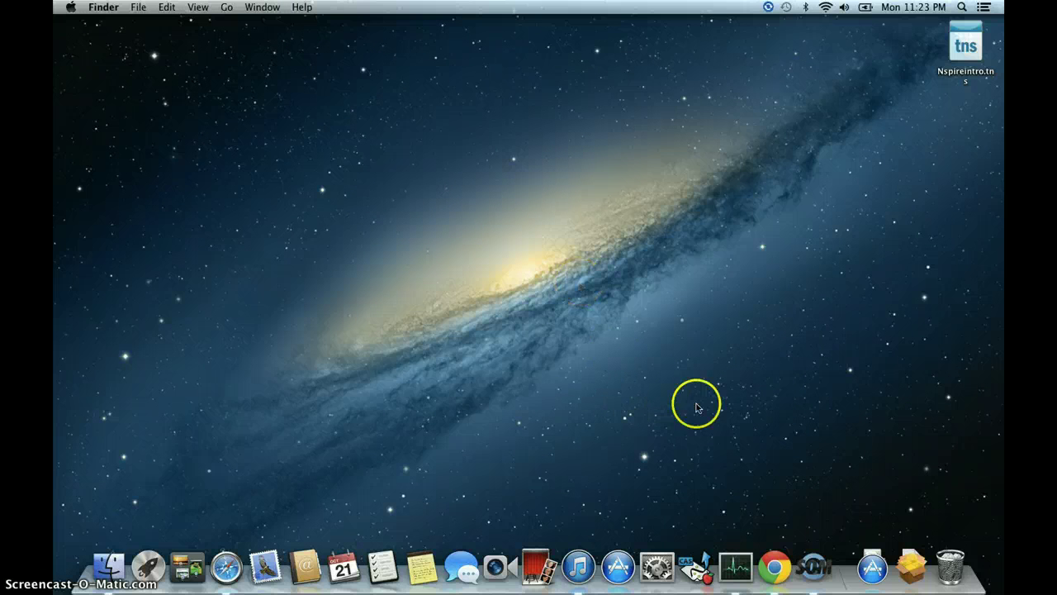
Step: Open Nspireintro.tns from the desktop in TI-Nspire CAS Teacher Software, continuing with the trial version, and enlarge the document window
click(968, 39)
double_click(963, 48)
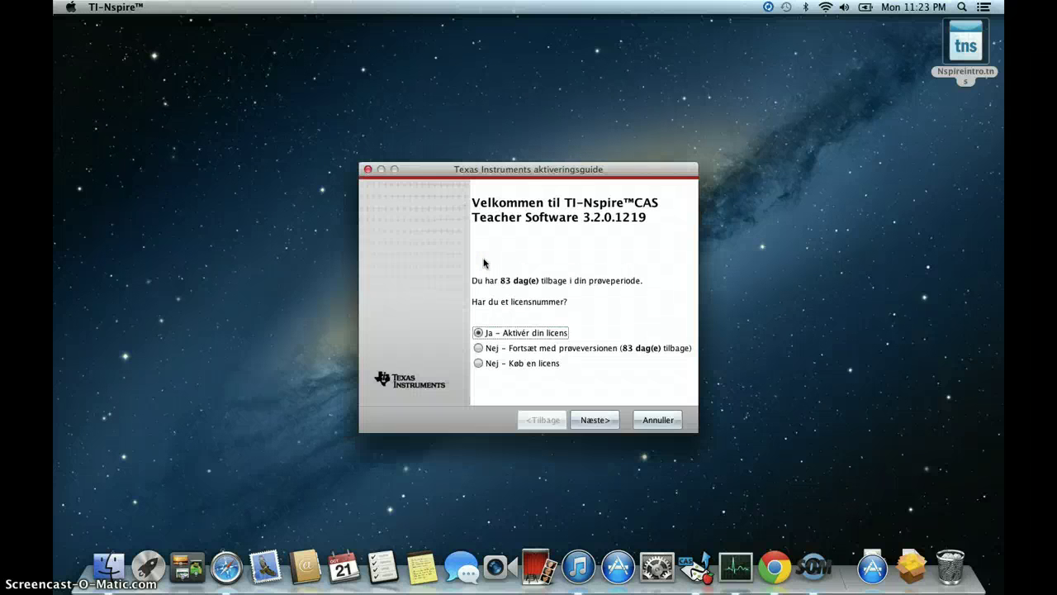
click(480, 347)
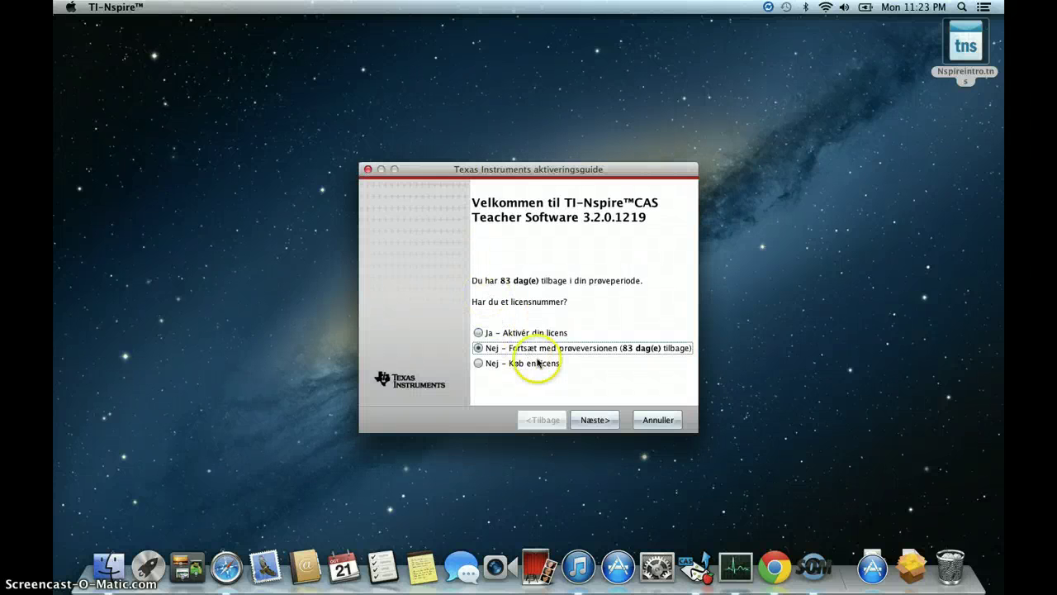
click(592, 420)
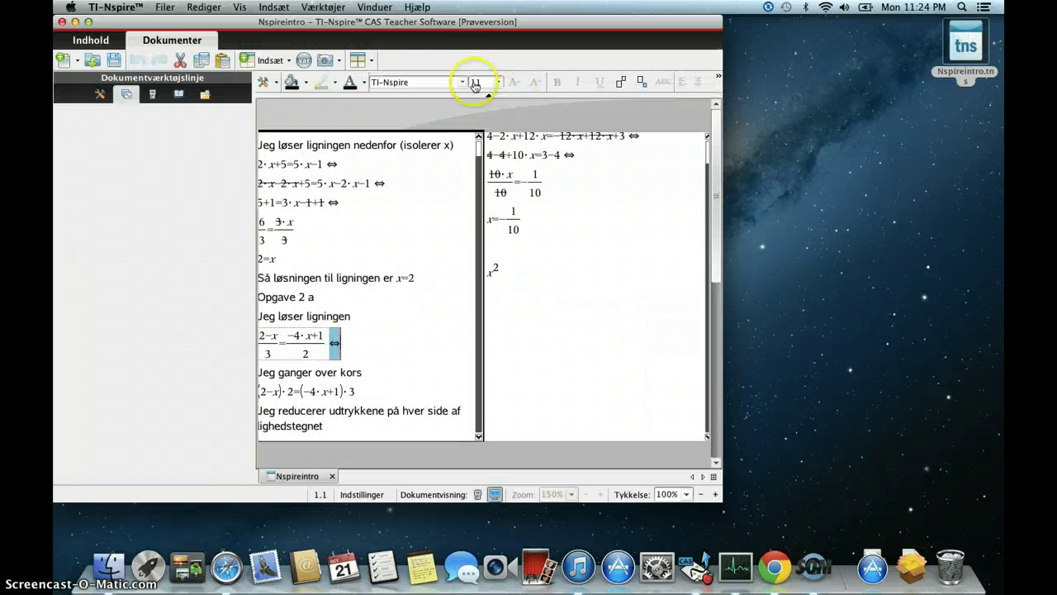
click(88, 23)
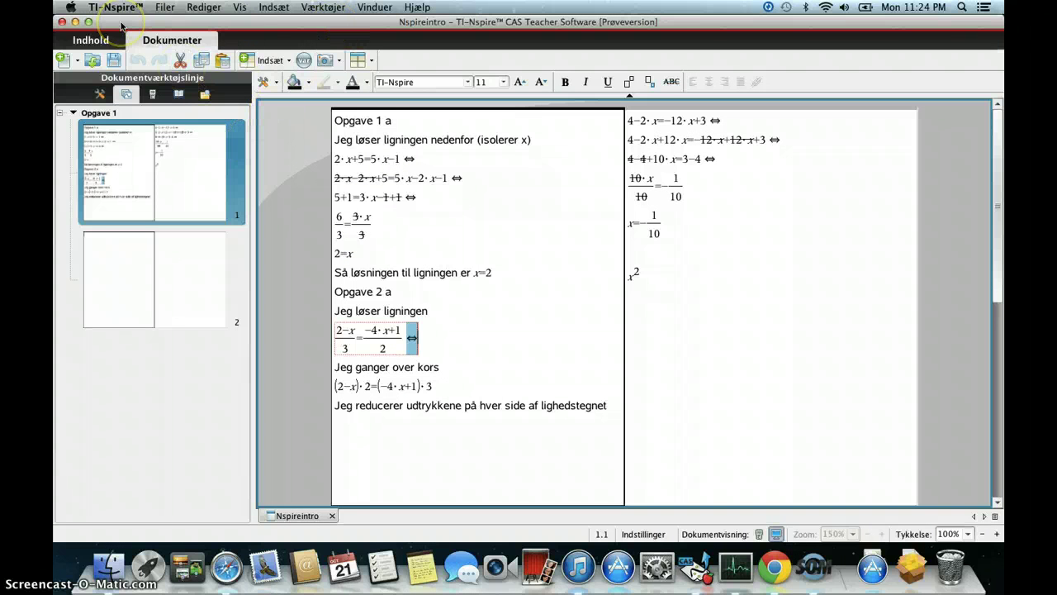
Step: Start printing the document with CUPS-PDF as the printer and set the paper size to A4 (210 x 297 mm)
click(165, 9)
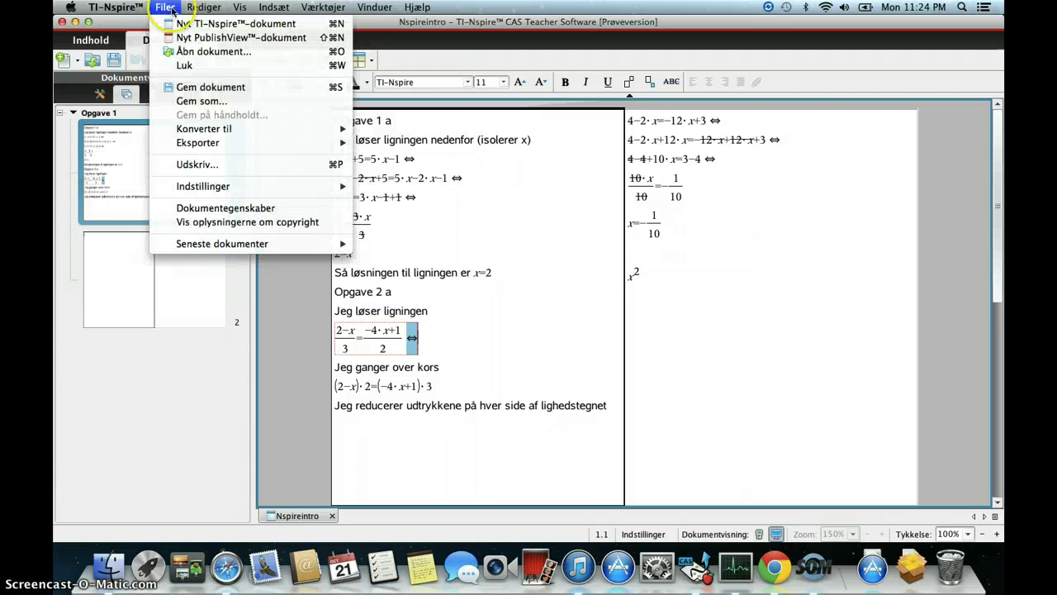
click(236, 167)
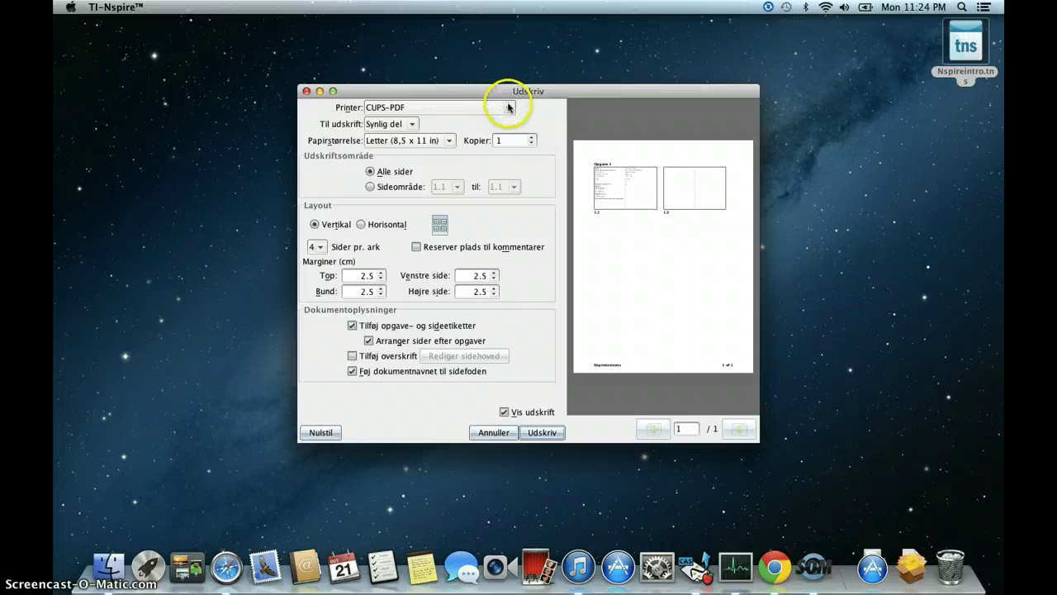
click(507, 107)
click(509, 107)
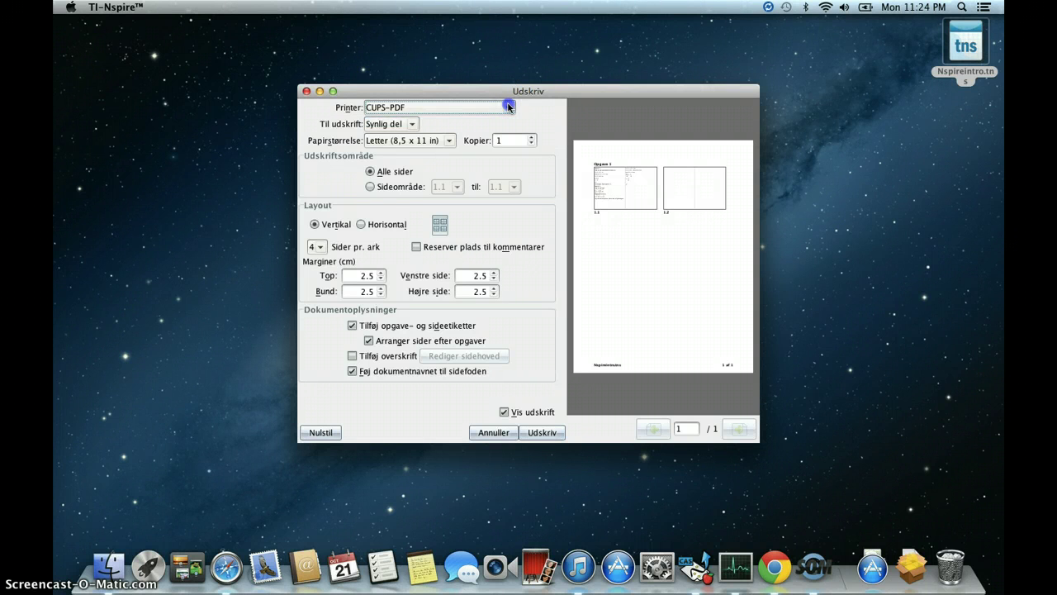
click(508, 107)
click(463, 125)
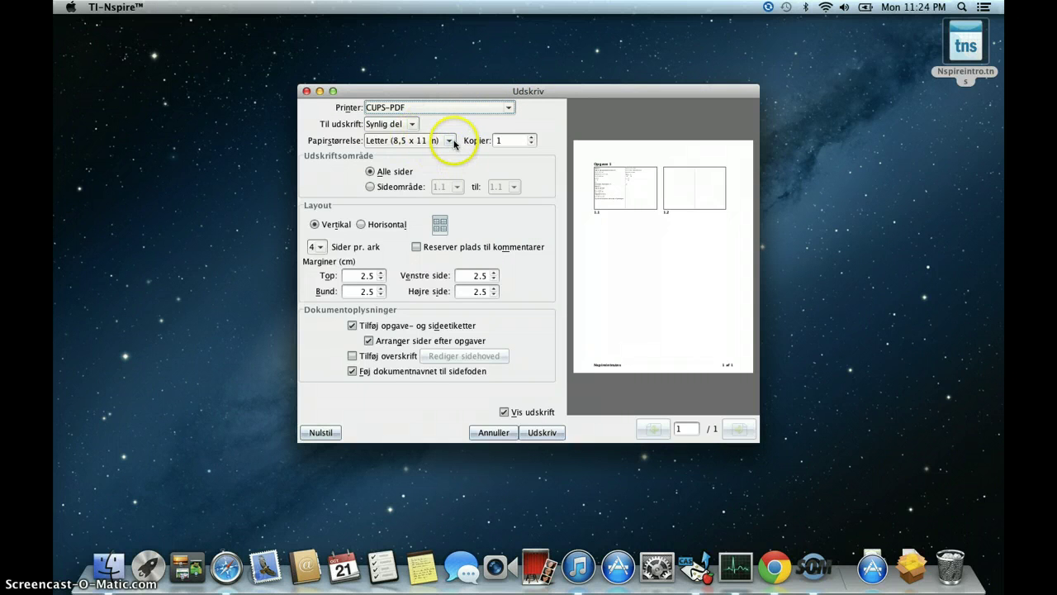
click(450, 140)
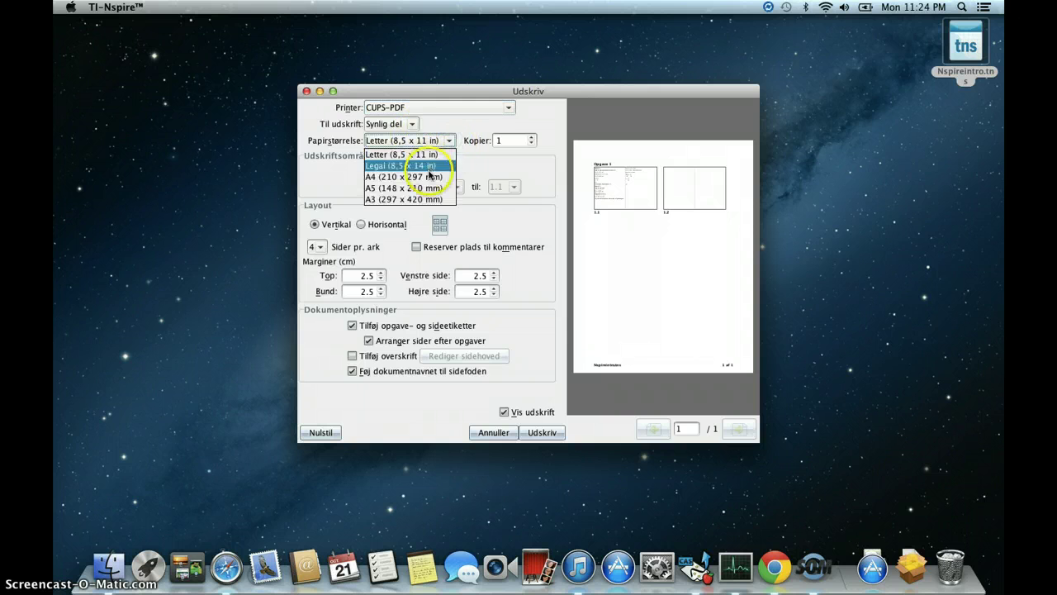
click(430, 176)
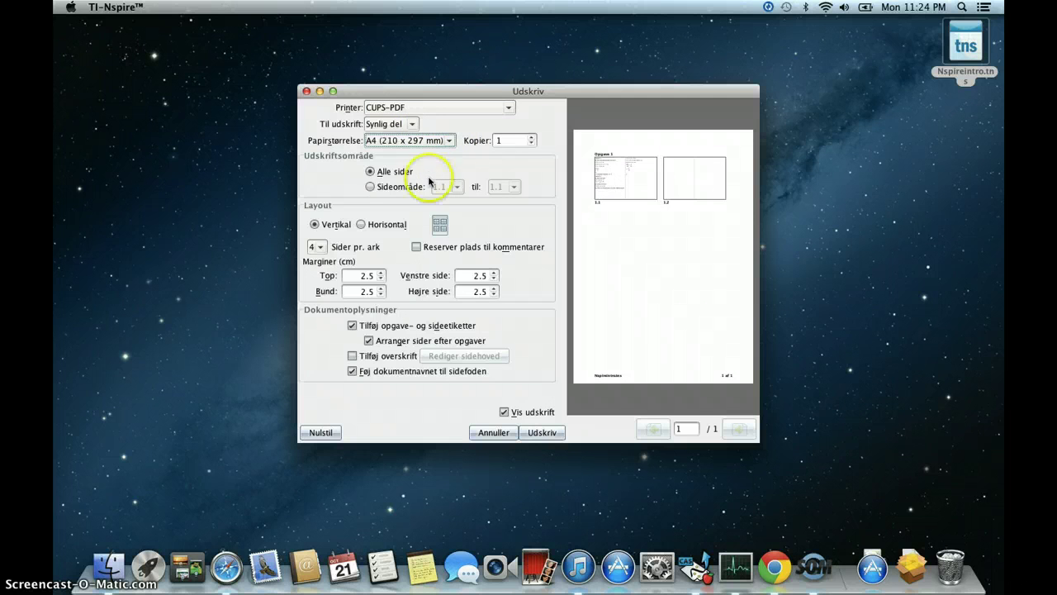
Step: Set the print layout to 1 page per sheet
click(321, 249)
click(324, 261)
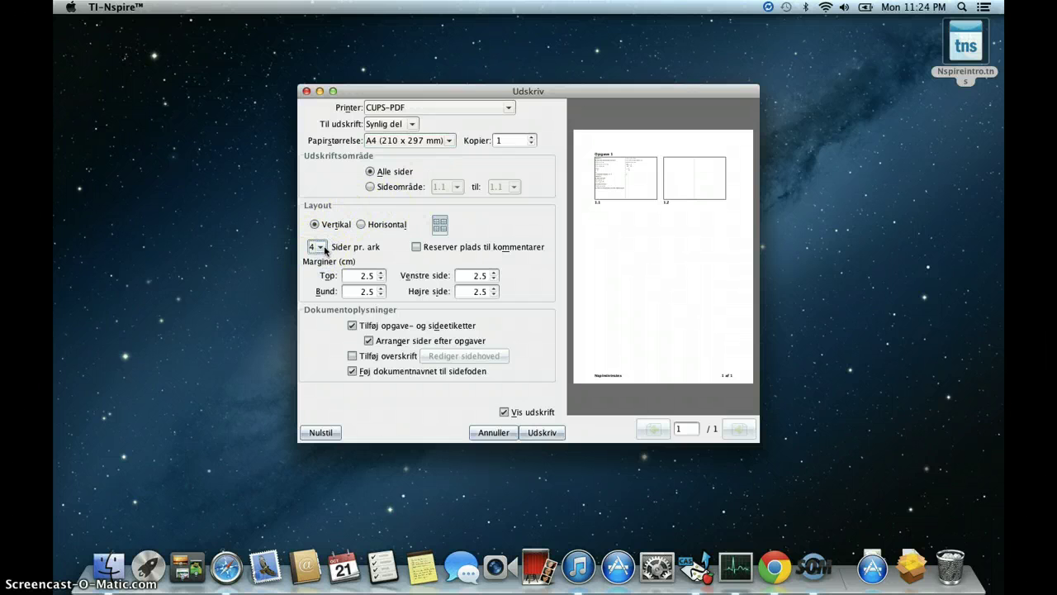
click(318, 247)
click(324, 260)
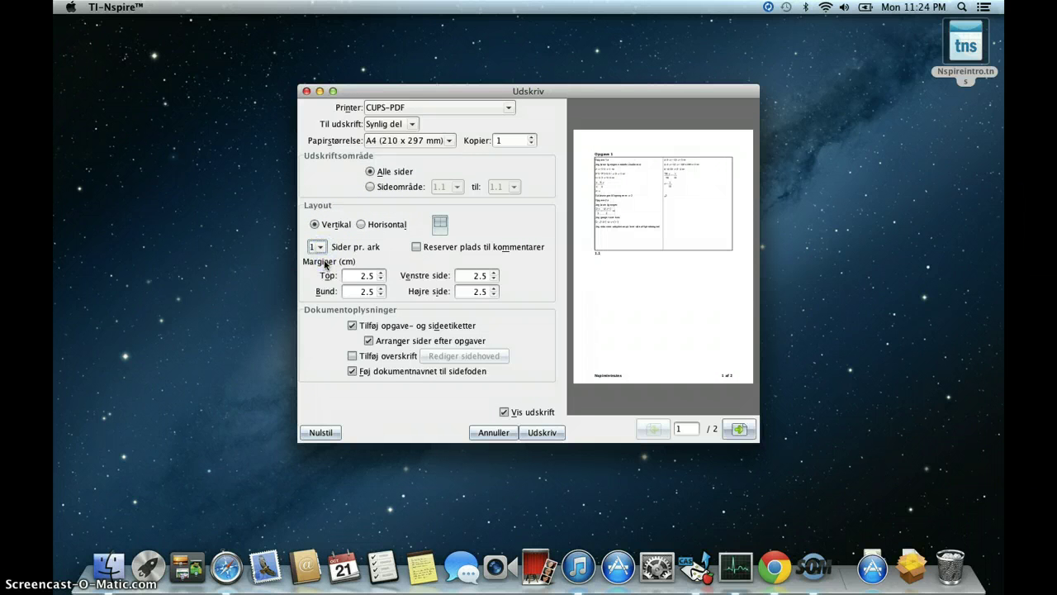
Step: Add a page header containing the student's full name and class, and print the document
click(352, 356)
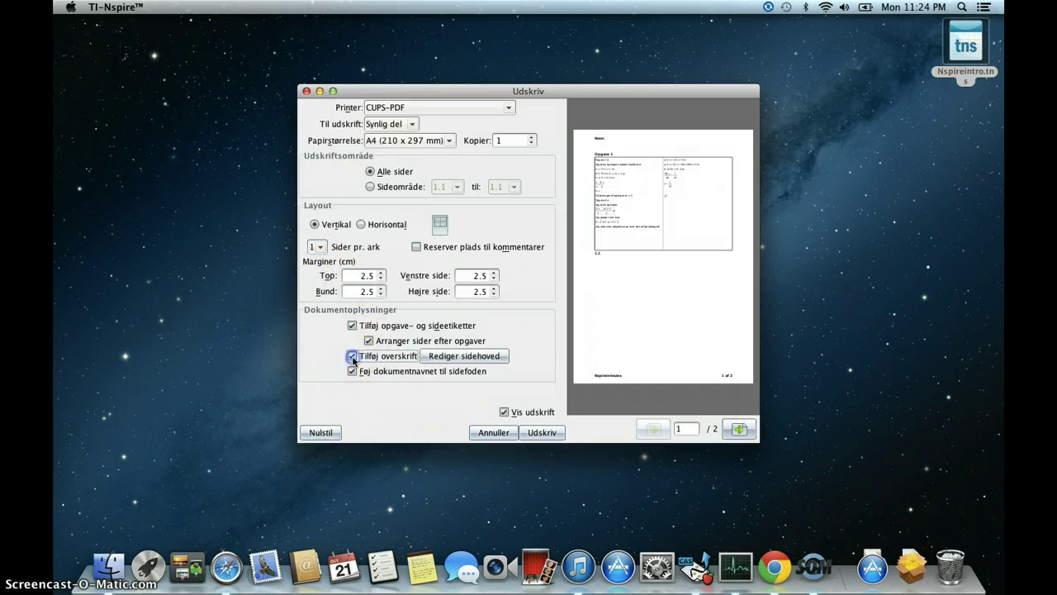
click(444, 358)
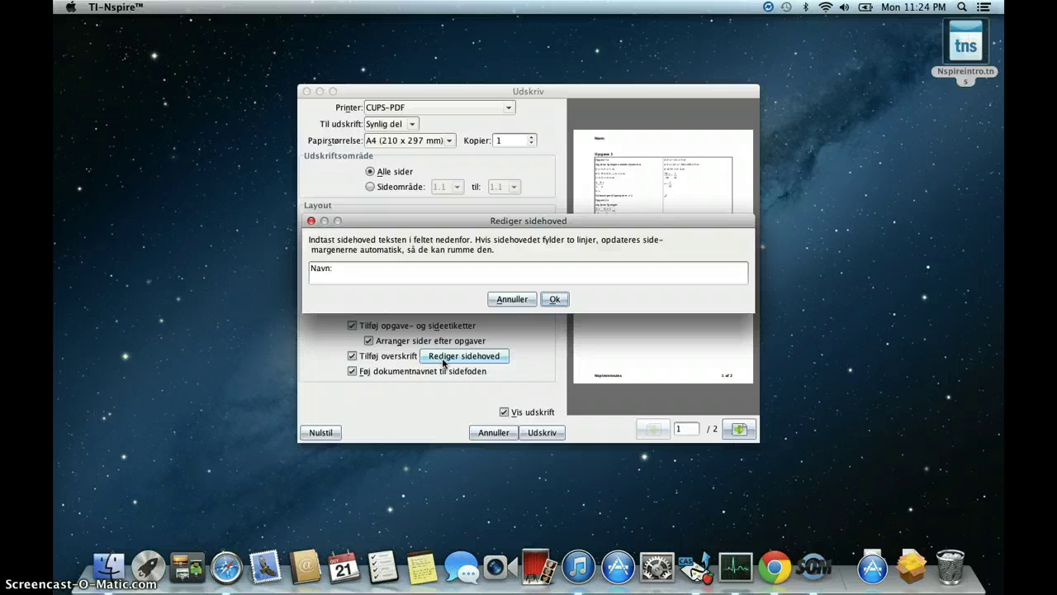
click(437, 267)
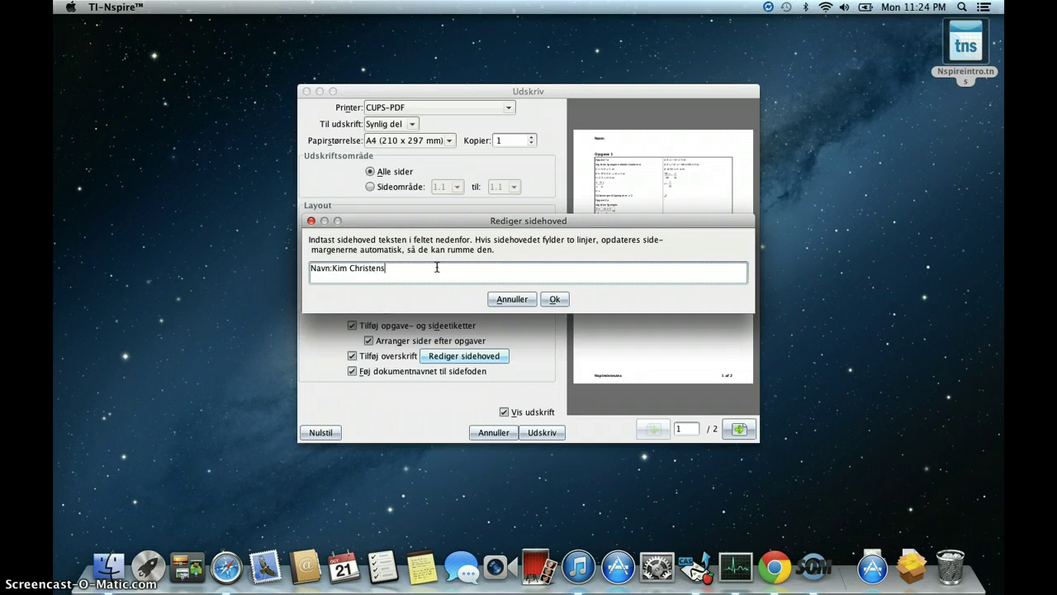
click(549, 299)
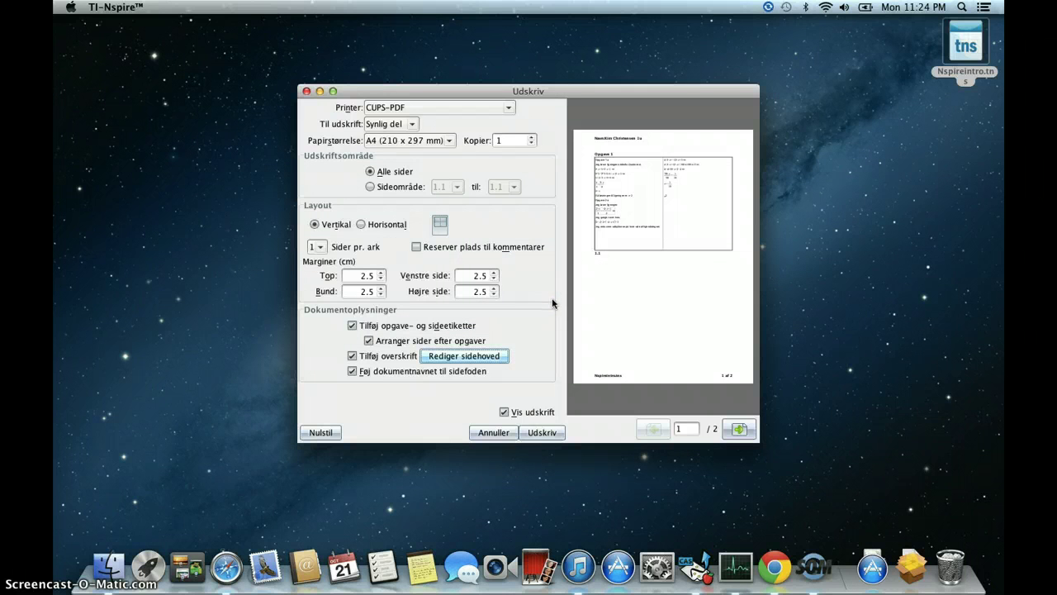
click(545, 434)
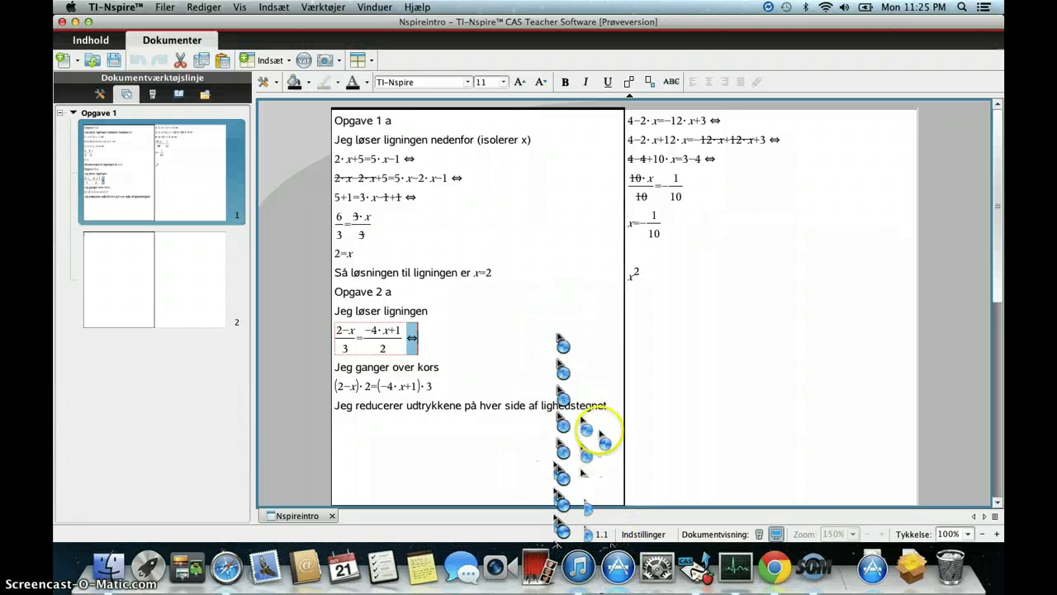
Step: Close the Nspireintro document window in TI-Nspire and return to the desktop
click(674, 448)
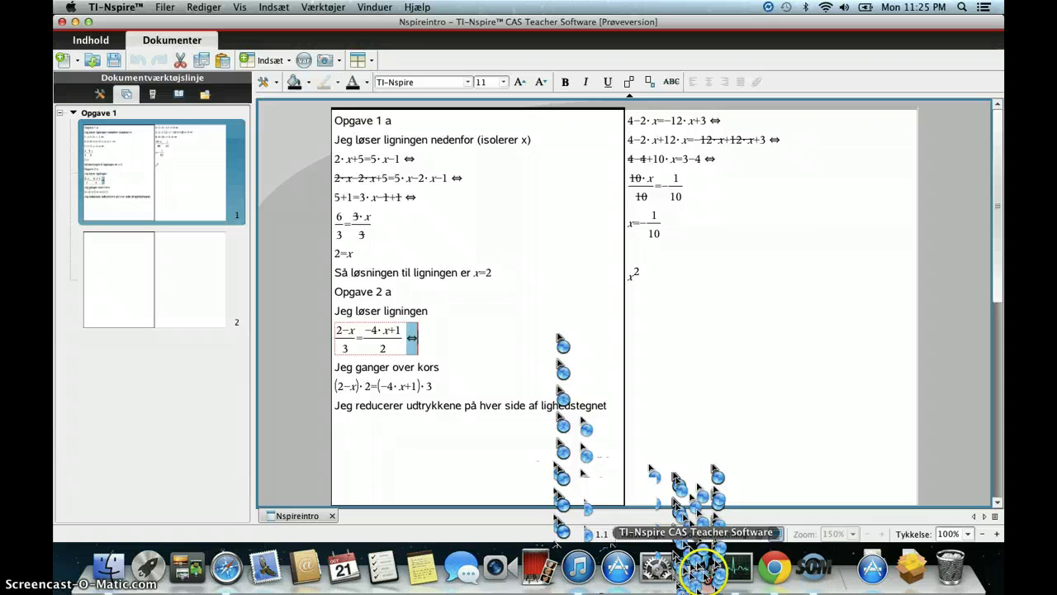
click(814, 568)
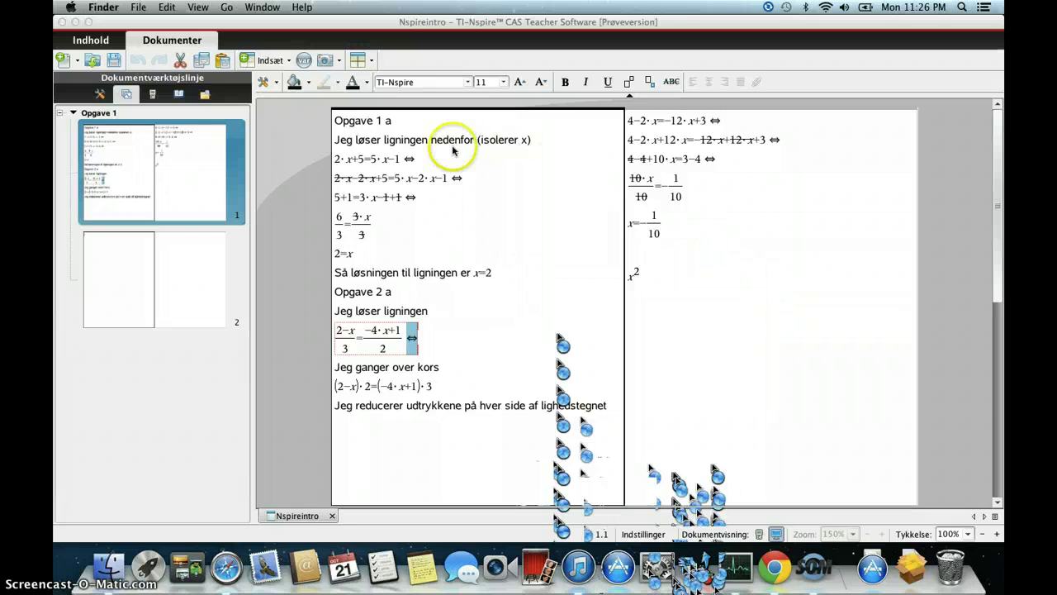
click(62, 23)
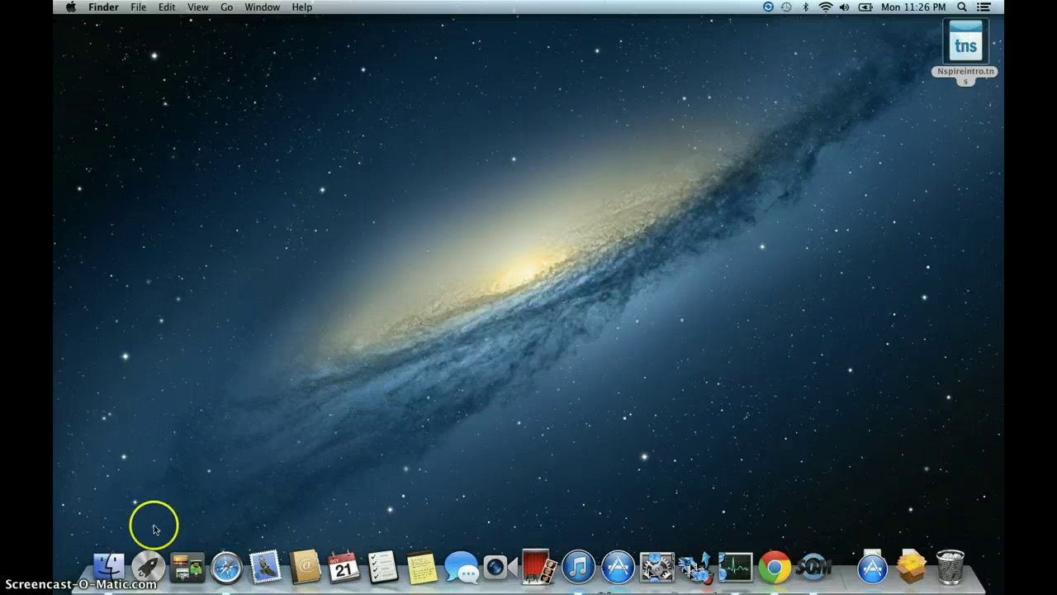
Step: Open a Finder window and go to the Computer level, then into the Untitled disk
click(114, 562)
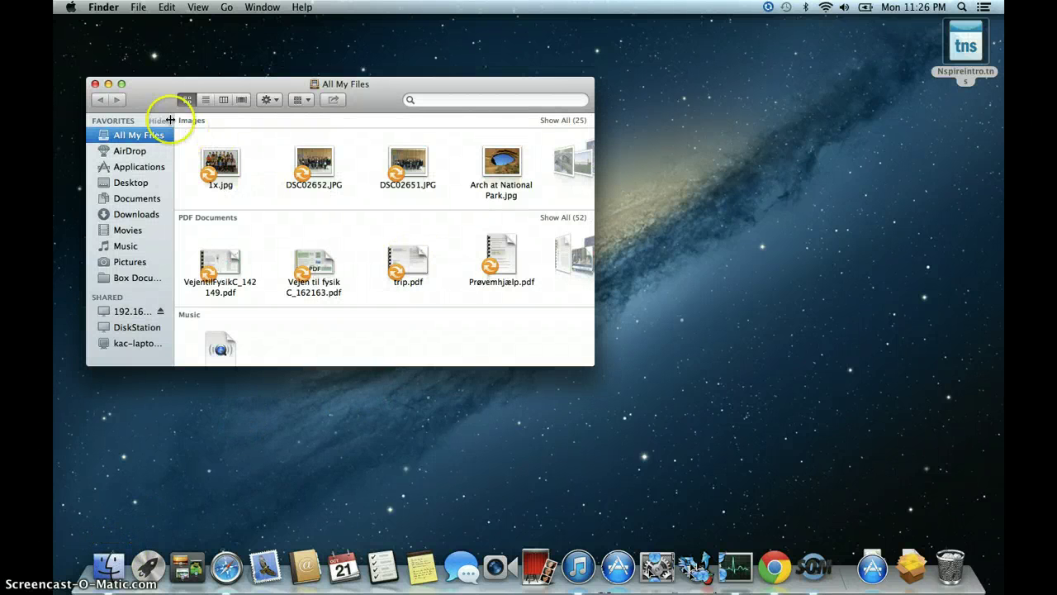
click(227, 8)
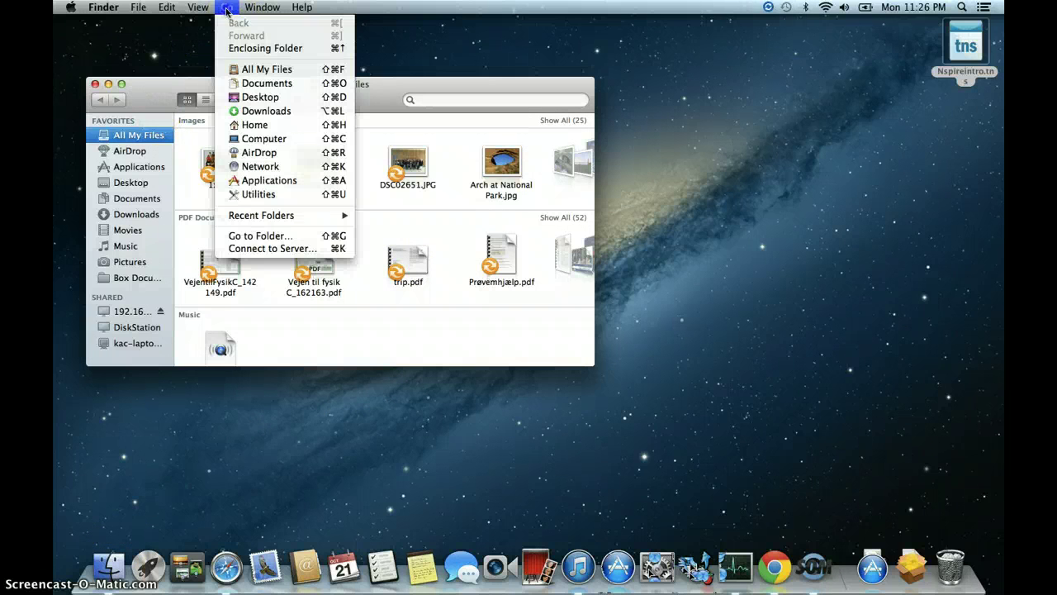
click(257, 139)
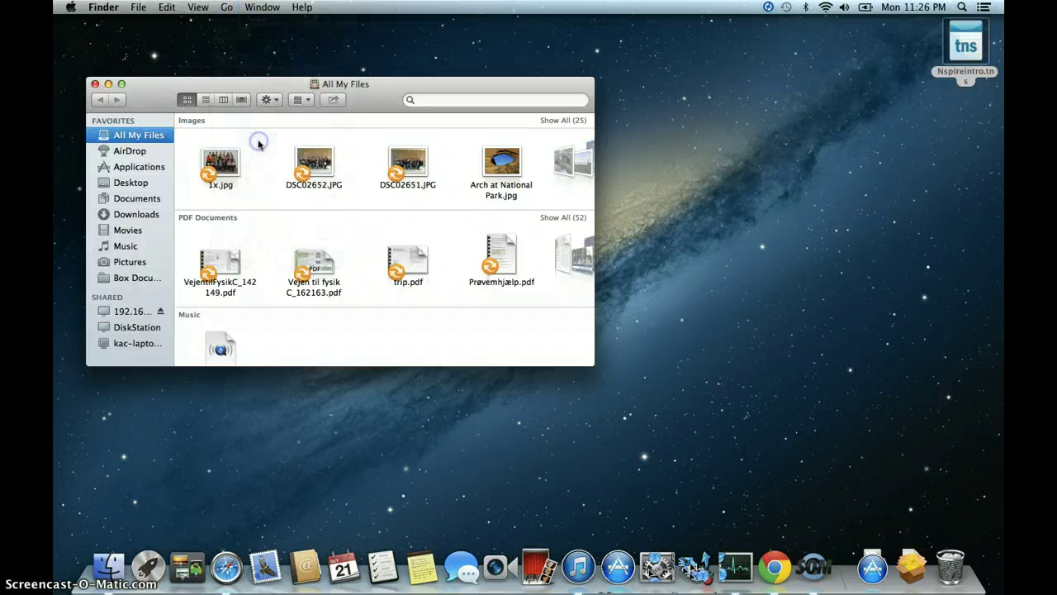
double_click(398, 139)
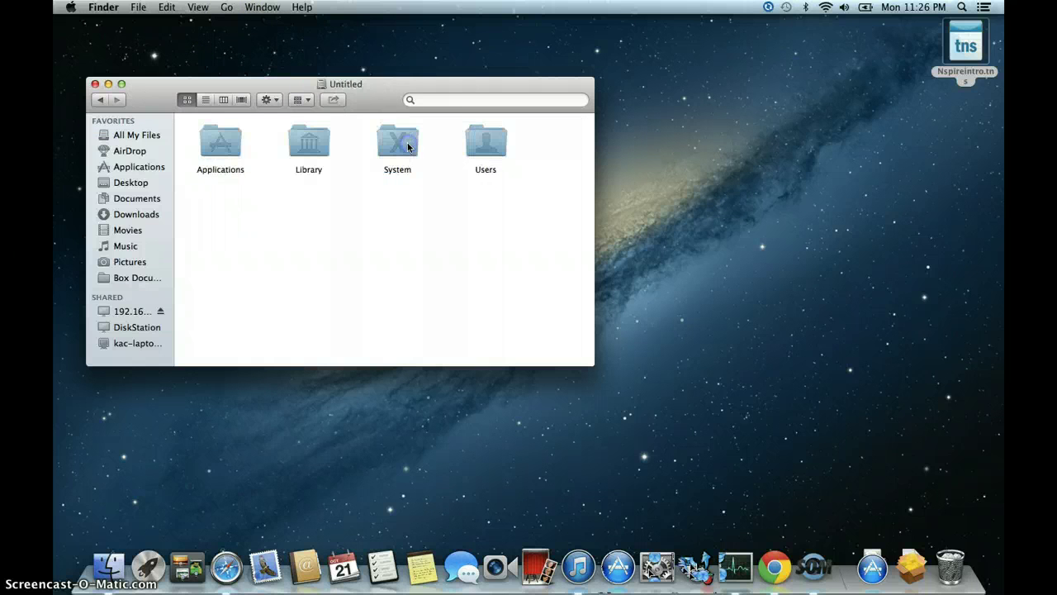
click(360, 257)
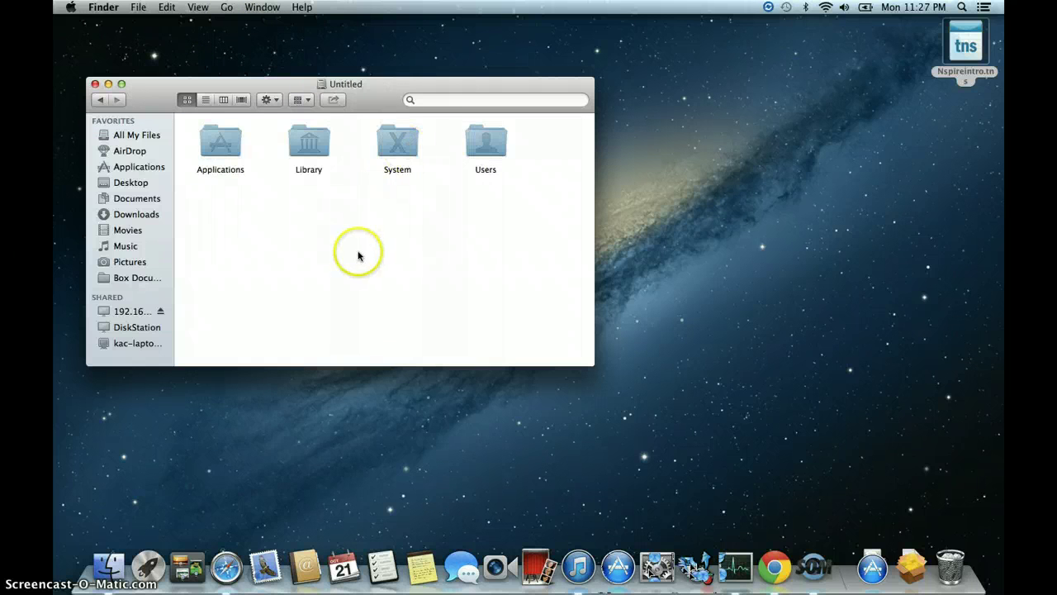
Step: Go through the Users, Shared and CUPS-PDF folders to the account's own output folder
click(484, 147)
double_click(483, 147)
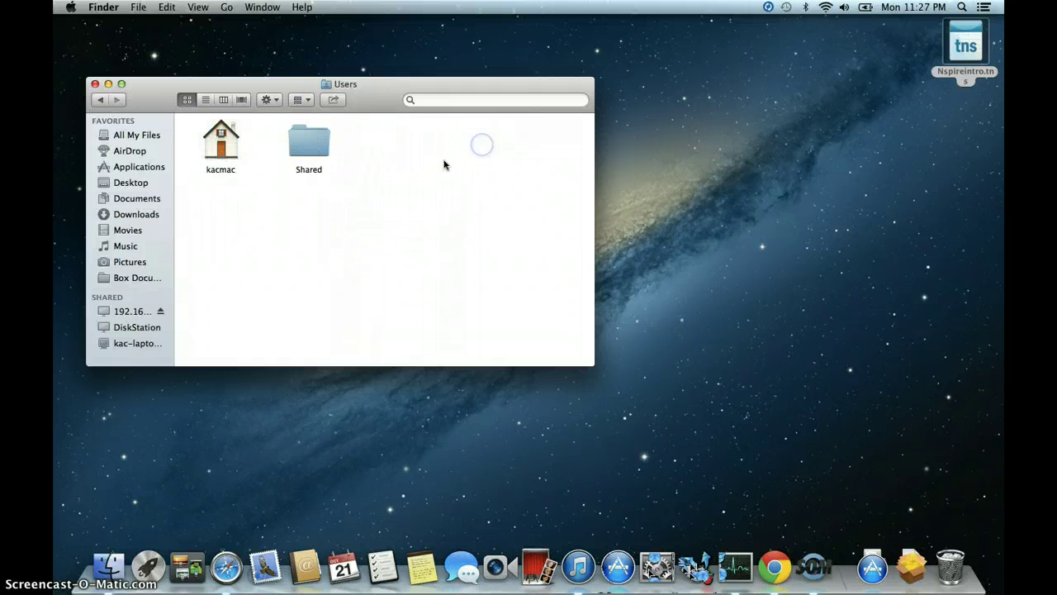
click(310, 150)
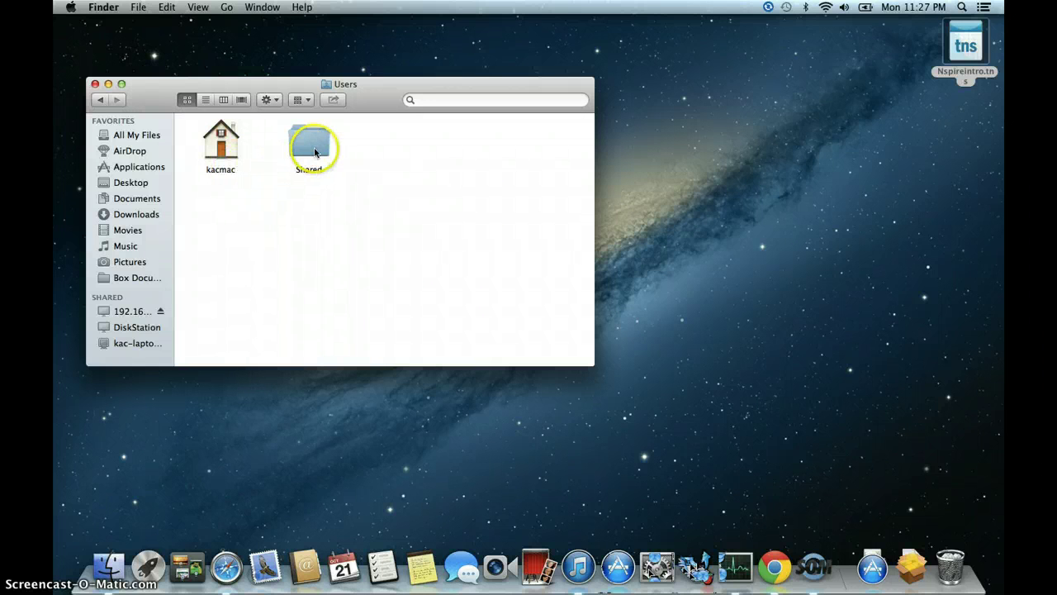
double_click(315, 152)
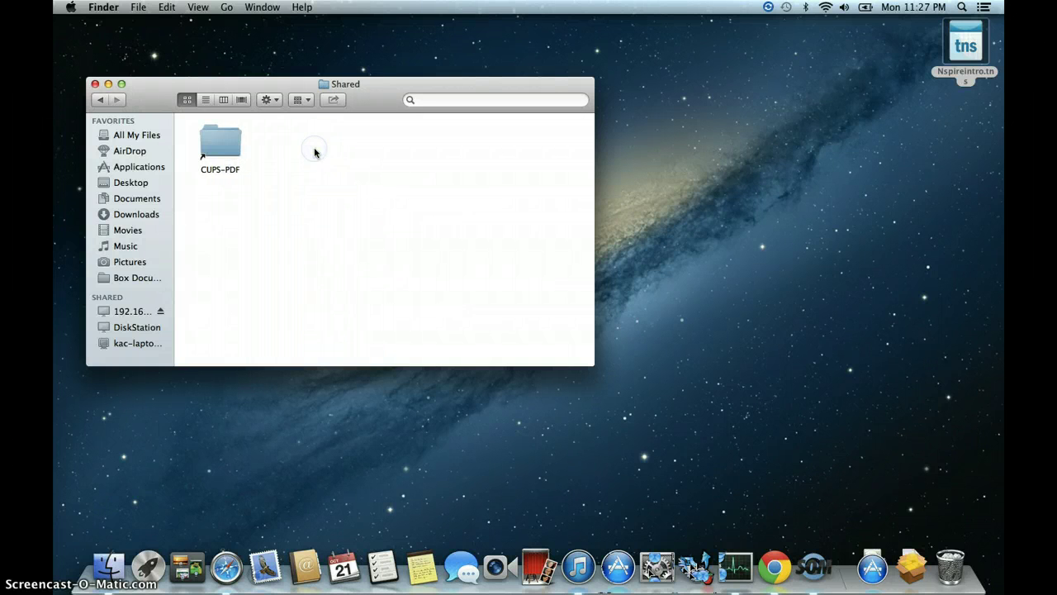
click(220, 147)
double_click(220, 147)
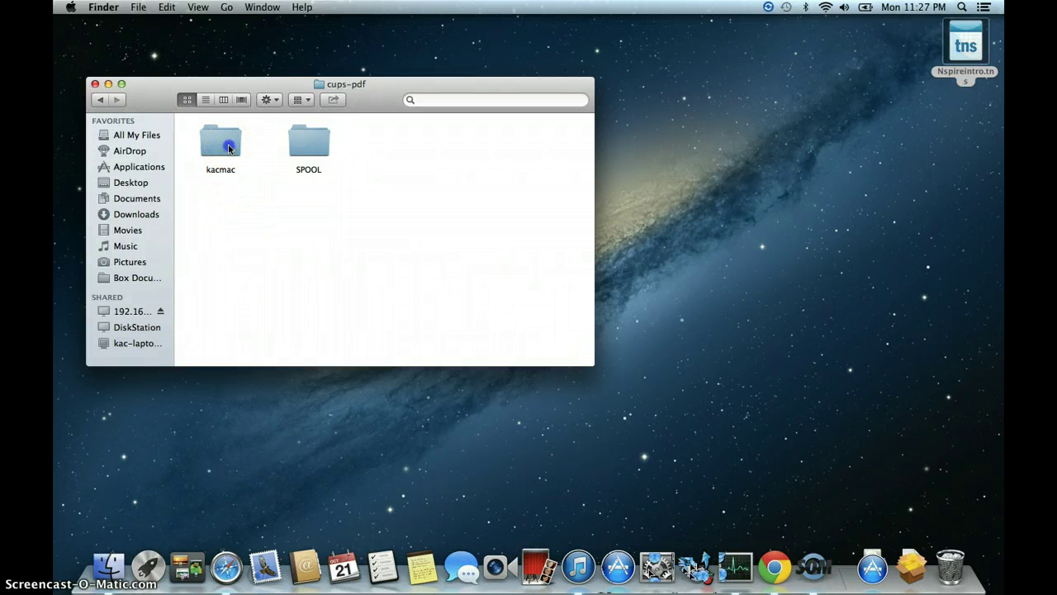
double_click(228, 147)
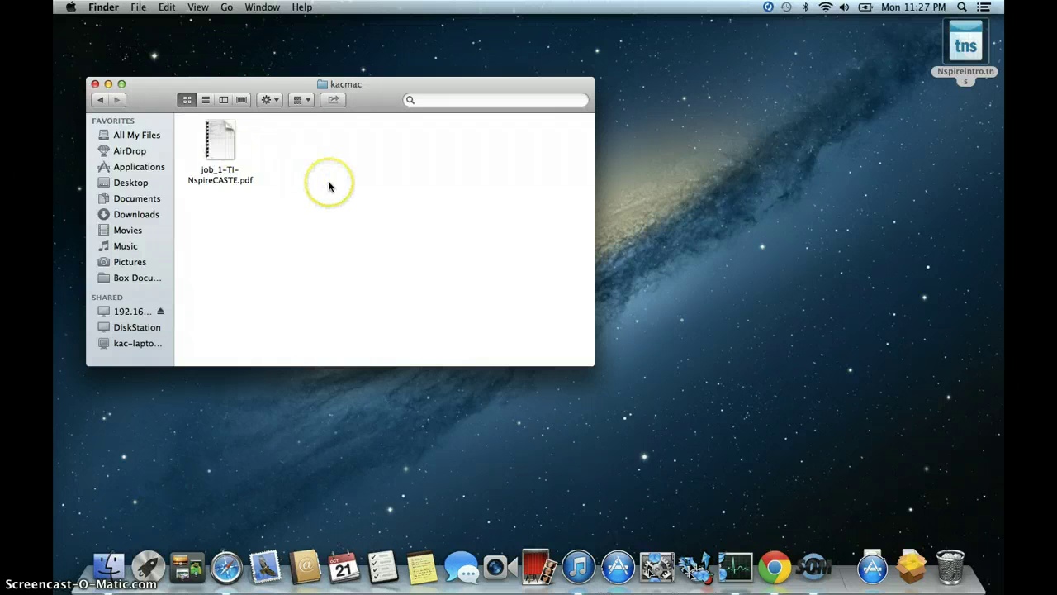
Step: Open the printed file job_1-TI-NspireCASTE.pdf to check it
double_click(221, 157)
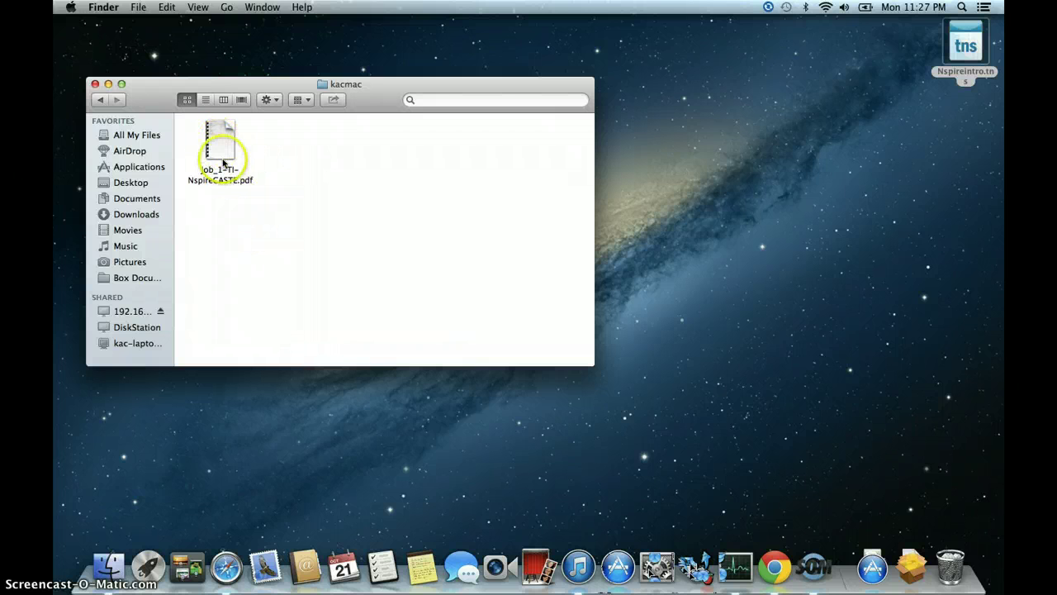
double_click(223, 148)
double_click(223, 146)
click(290, 262)
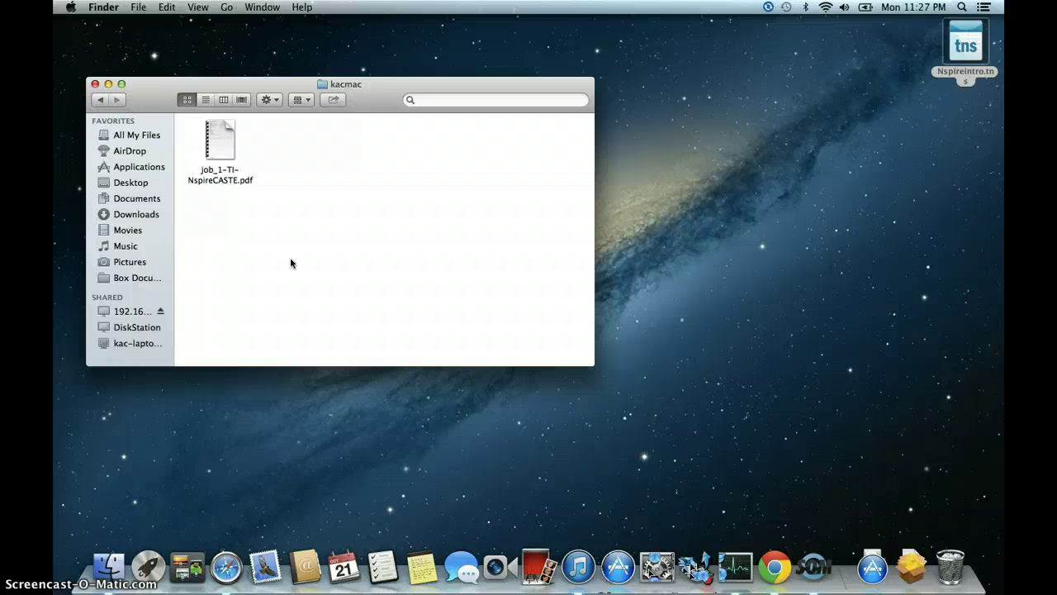
Step: Return to the cups-pdf folder and make an alias of the account's output folder, authorising the change with the account password
drag(162, 86, 207, 85)
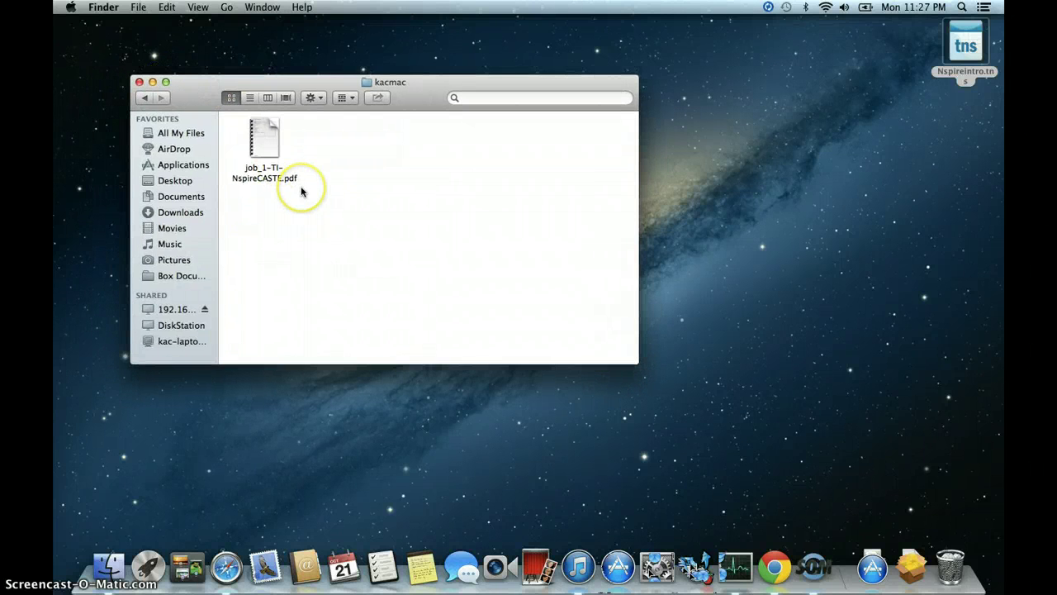
click(144, 98)
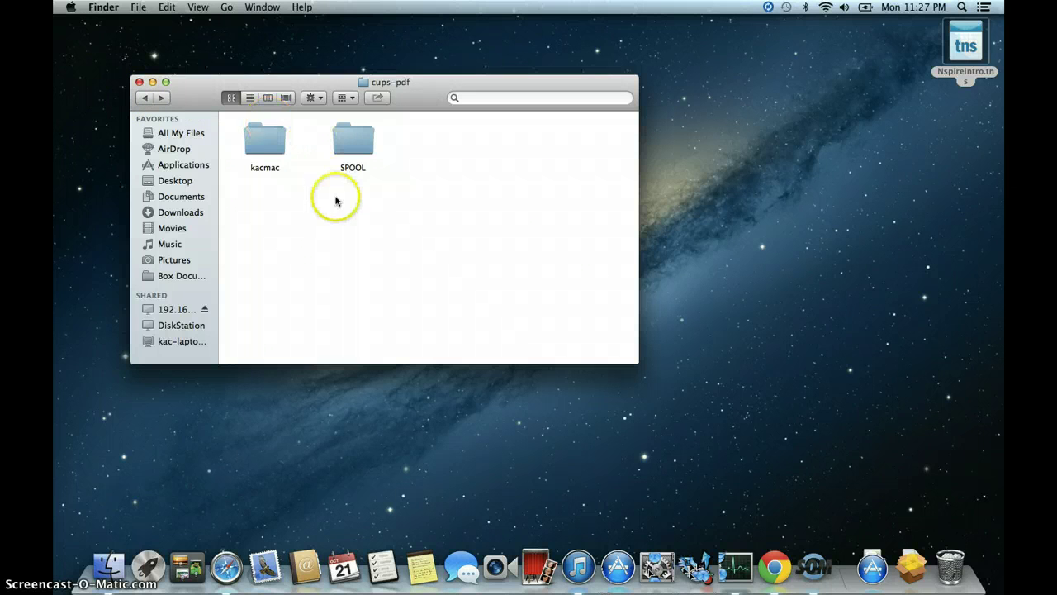
right_click(262, 137)
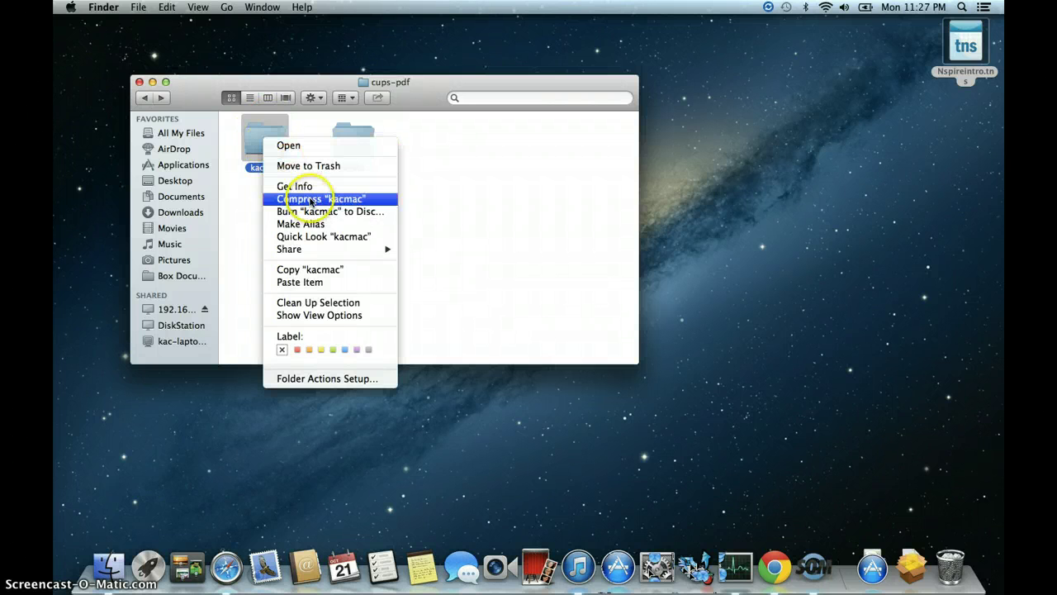
click(342, 225)
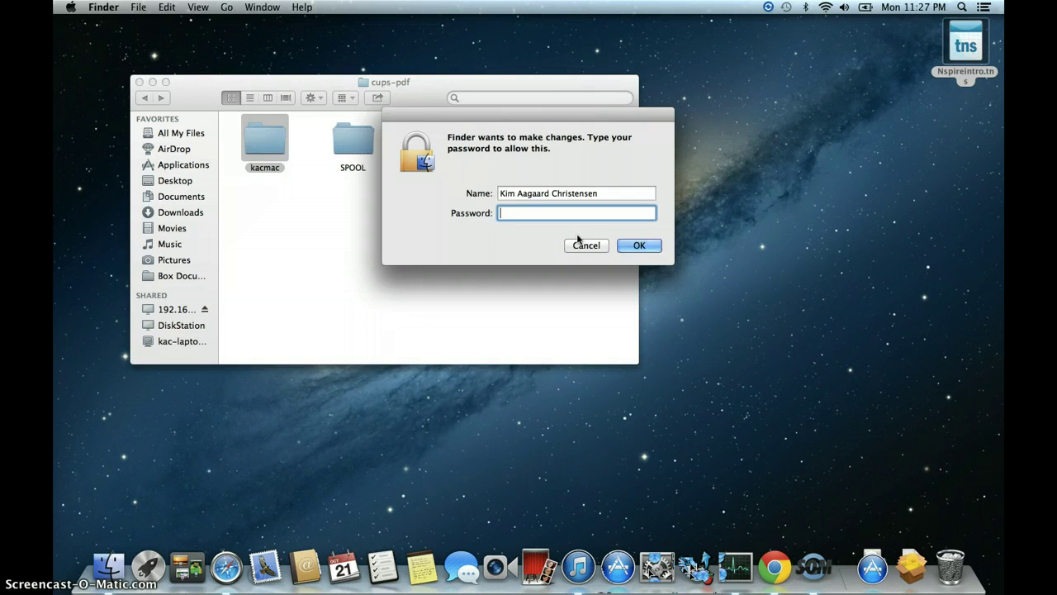
text(********)
click(630, 248)
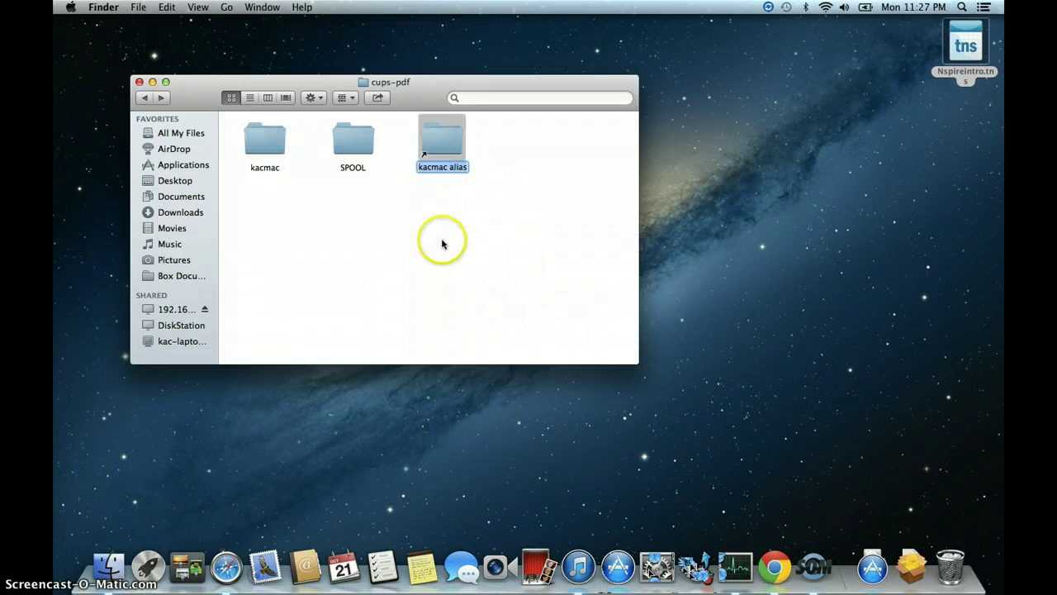
Step: Move the new folder alias out of cups-pdf onto the desktop and close the Finder window
click(449, 150)
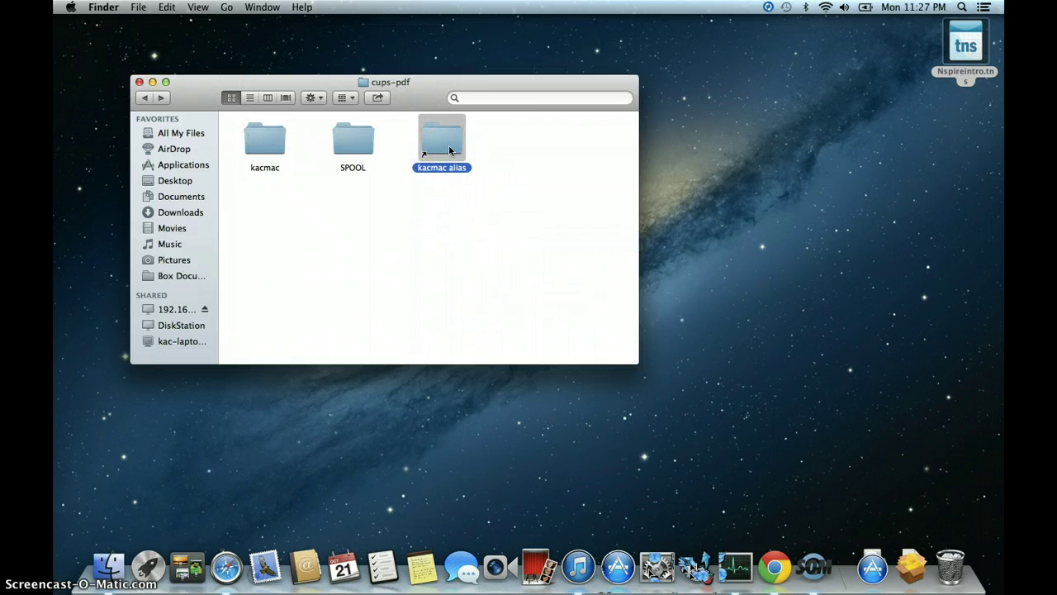
click(440, 155)
drag(439, 141, 895, 175)
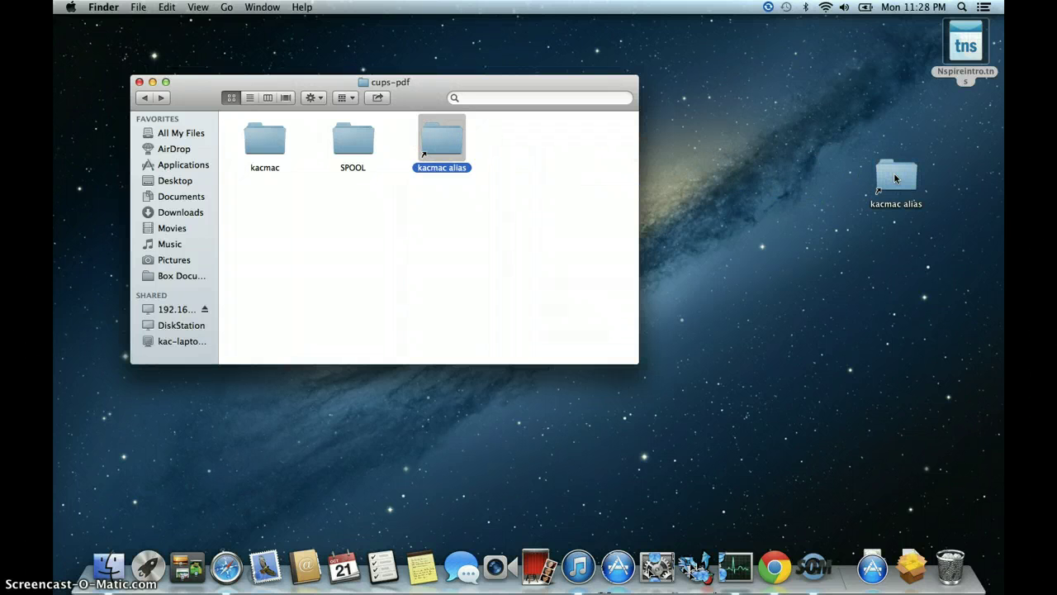
click(138, 82)
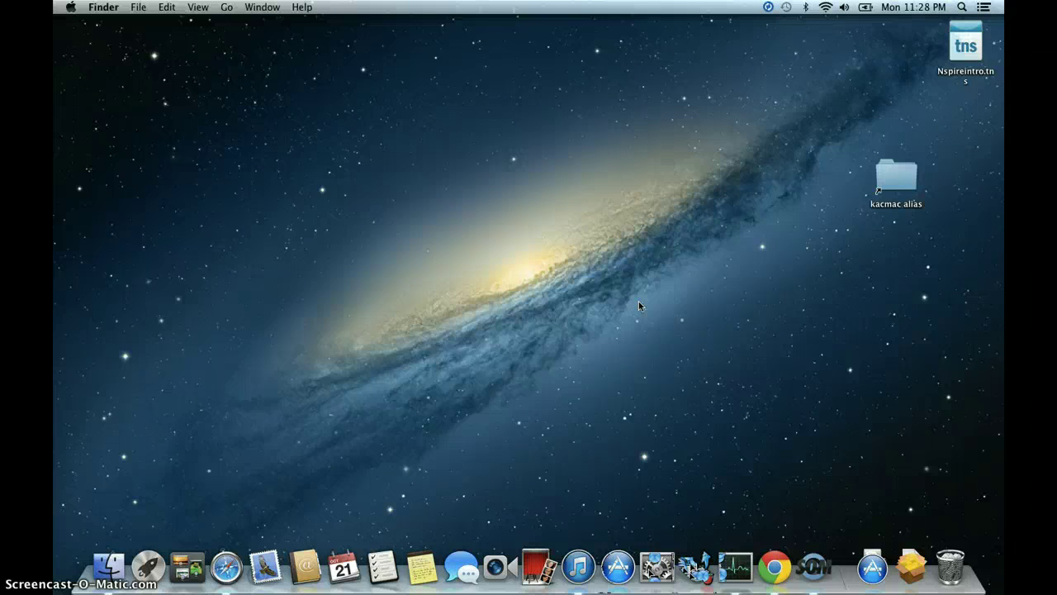
click(744, 246)
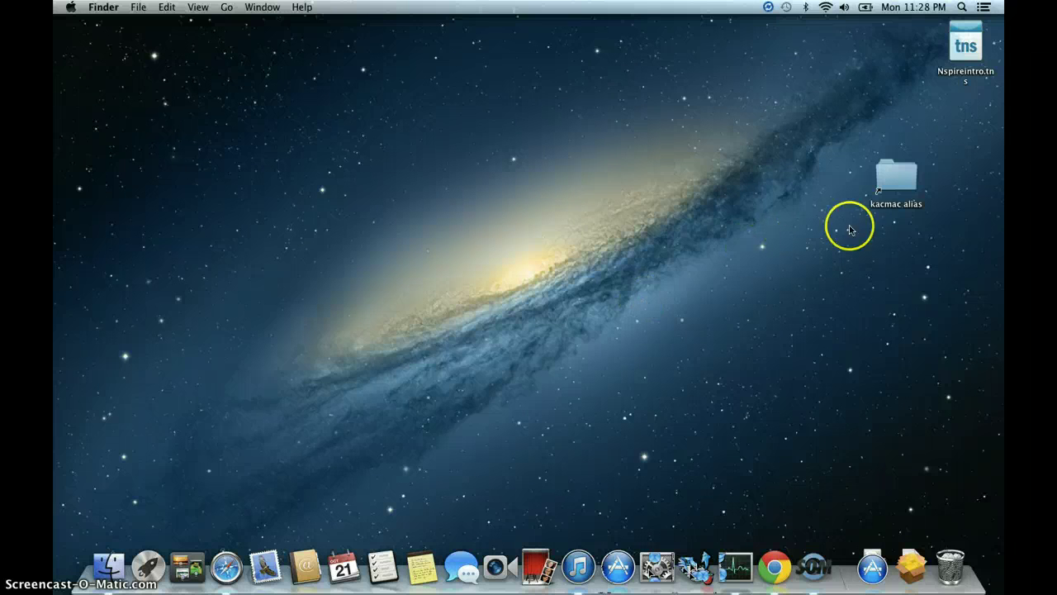
Step: Open the output folder through its desktop alias and show its contents as icons
double_click(895, 177)
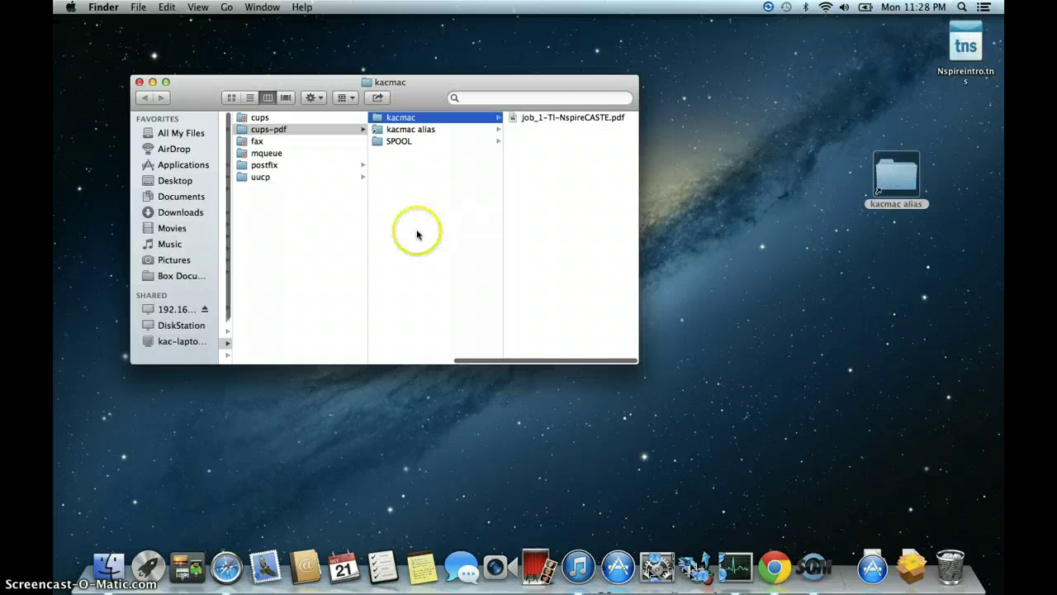
click(553, 118)
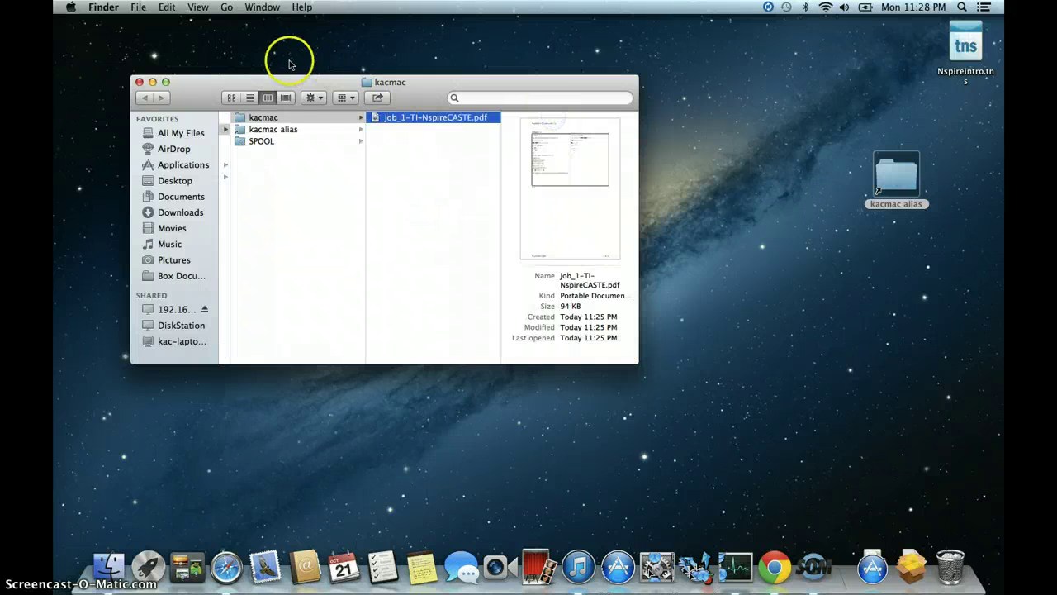
click(250, 98)
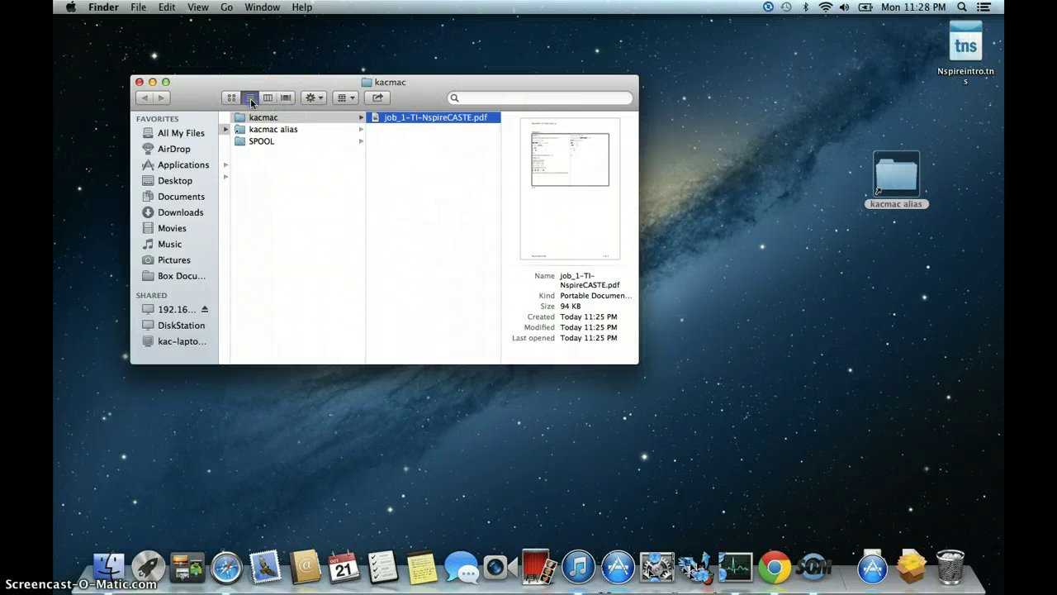
click(232, 98)
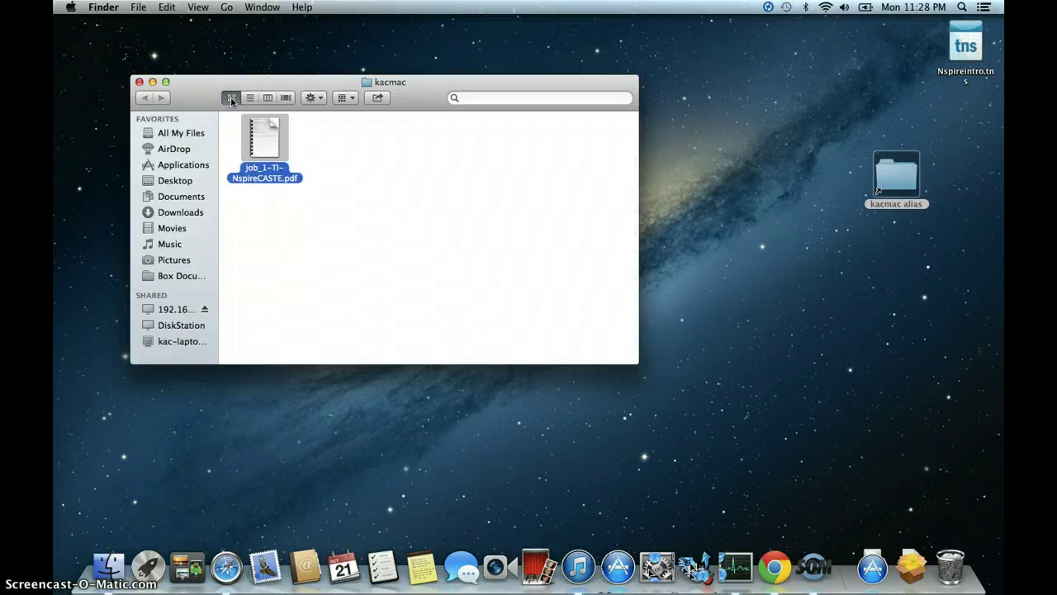
click(361, 190)
Step: Open job_1-TI-NspireCASTE.pdf, look through both pages of the printed document, and close it
mouse_move(264, 142)
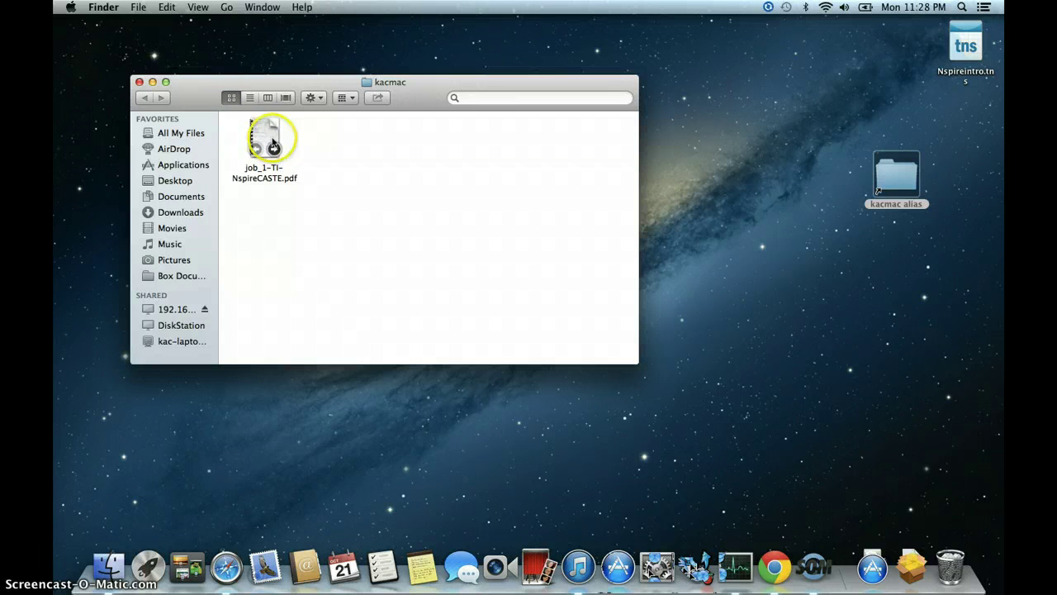
click(265, 138)
double_click(266, 136)
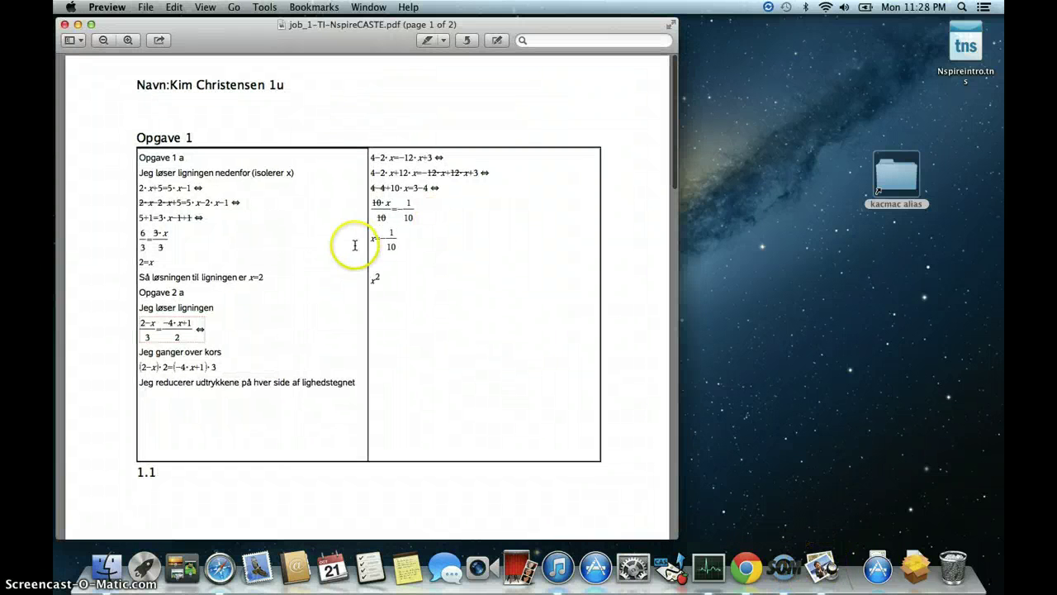
scroll(355, 246, down, 5)
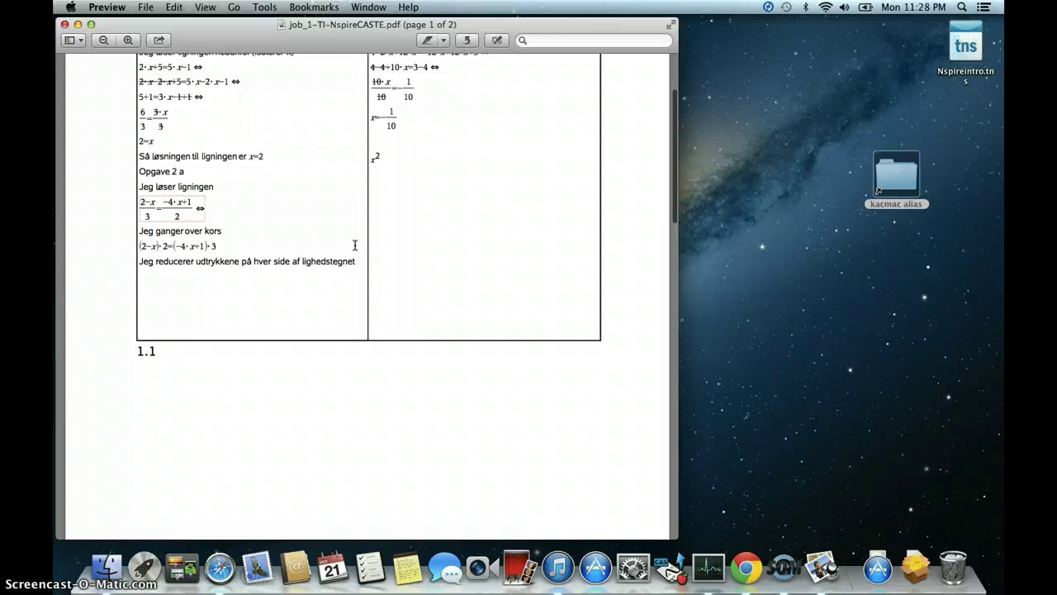
scroll(355, 245, up, 5)
scroll(355, 246, down, 15)
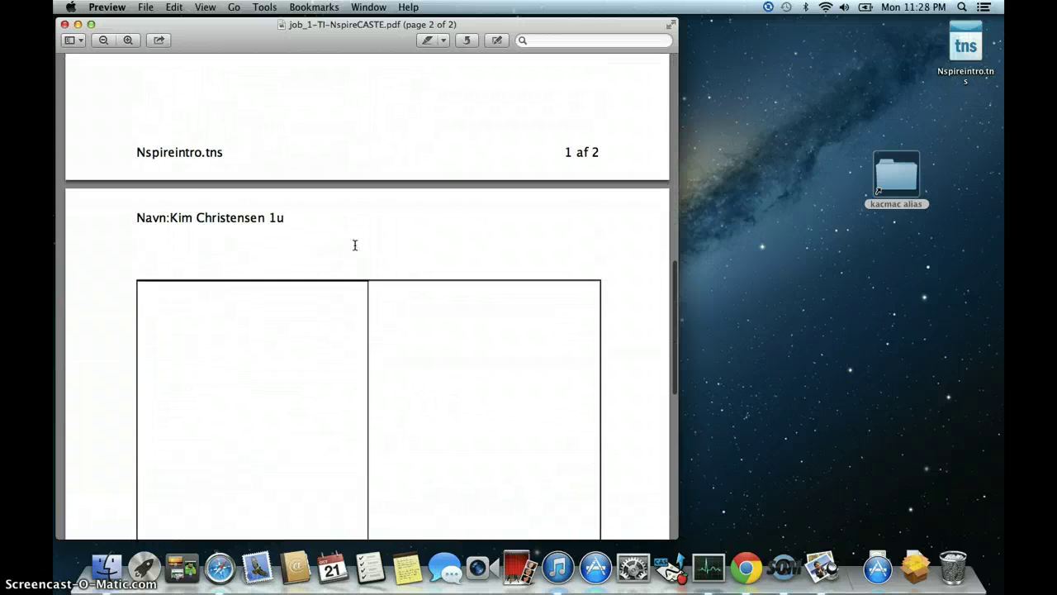
scroll(355, 245, down, 15)
scroll(355, 245, up, 20)
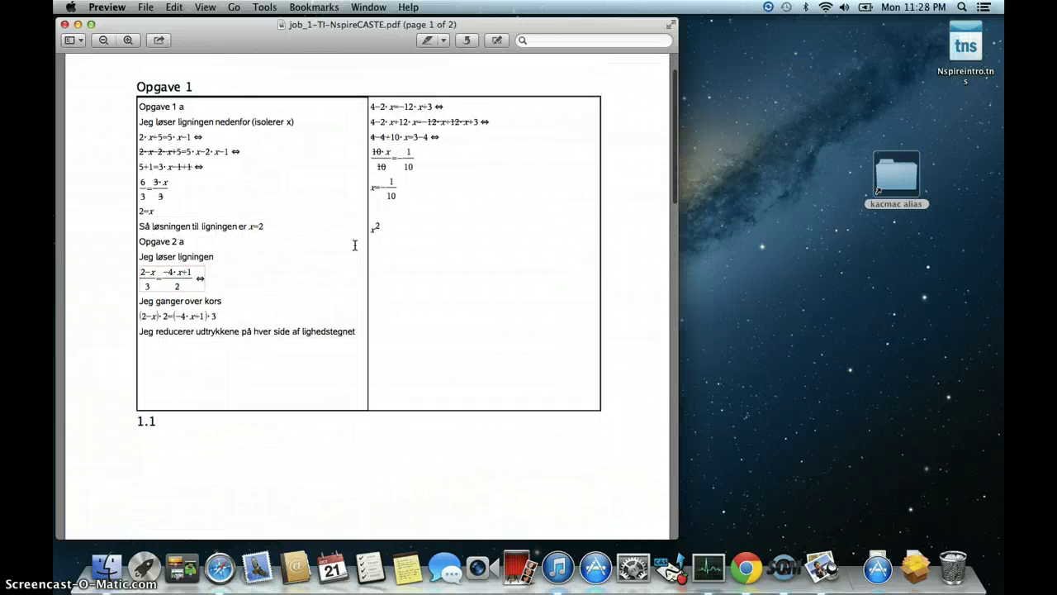
scroll(355, 245, up, 2)
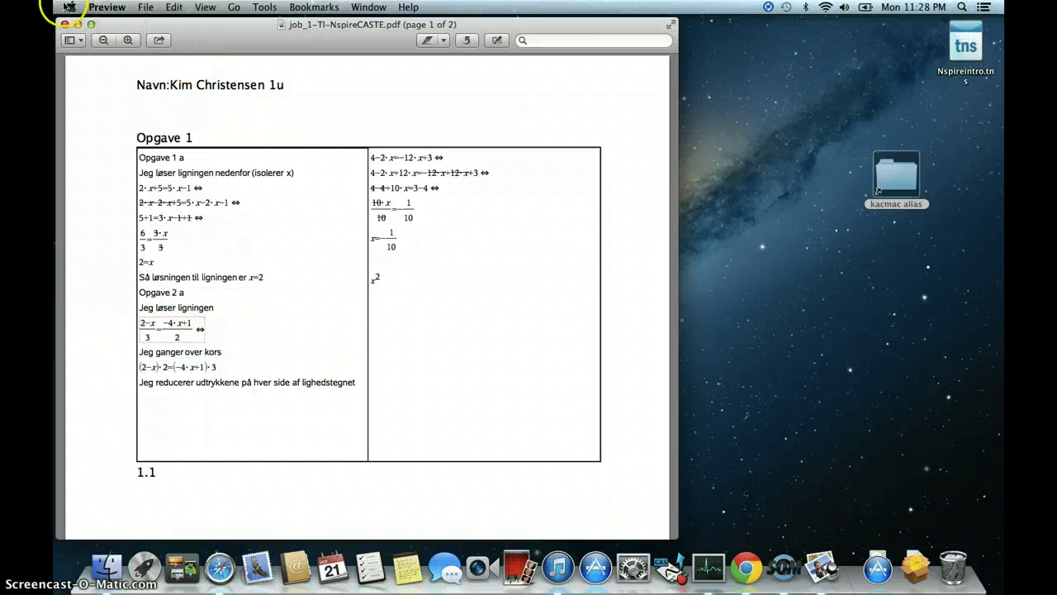
click(65, 24)
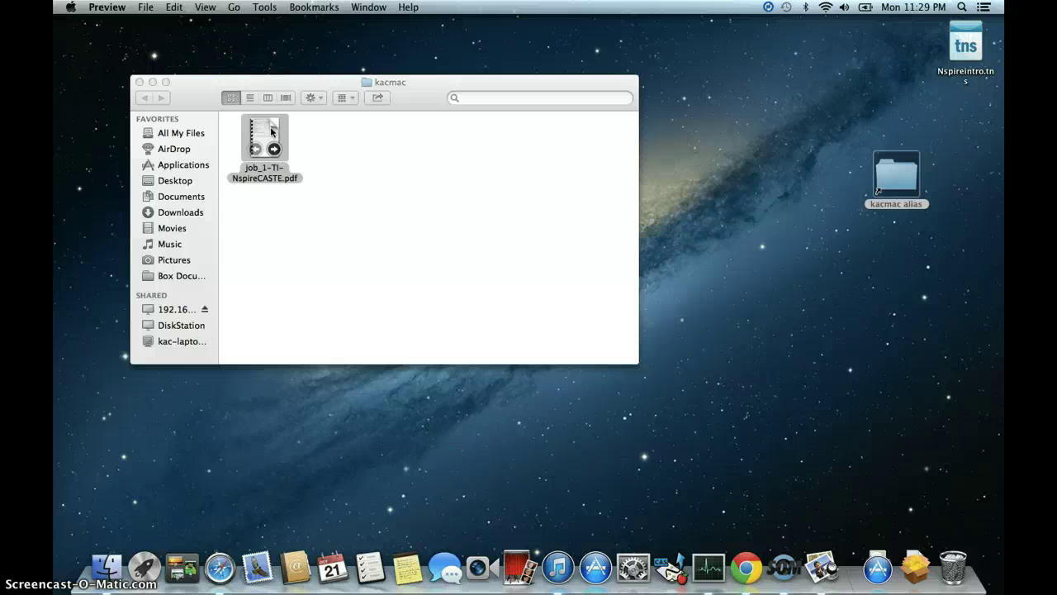
click(356, 194)
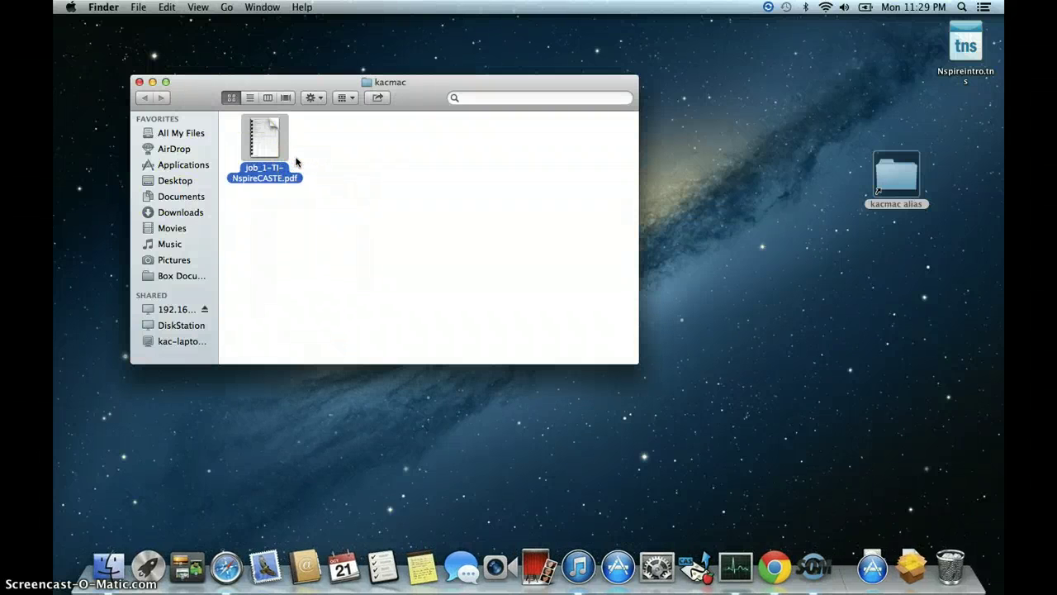
click(277, 146)
click(348, 156)
click(228, 121)
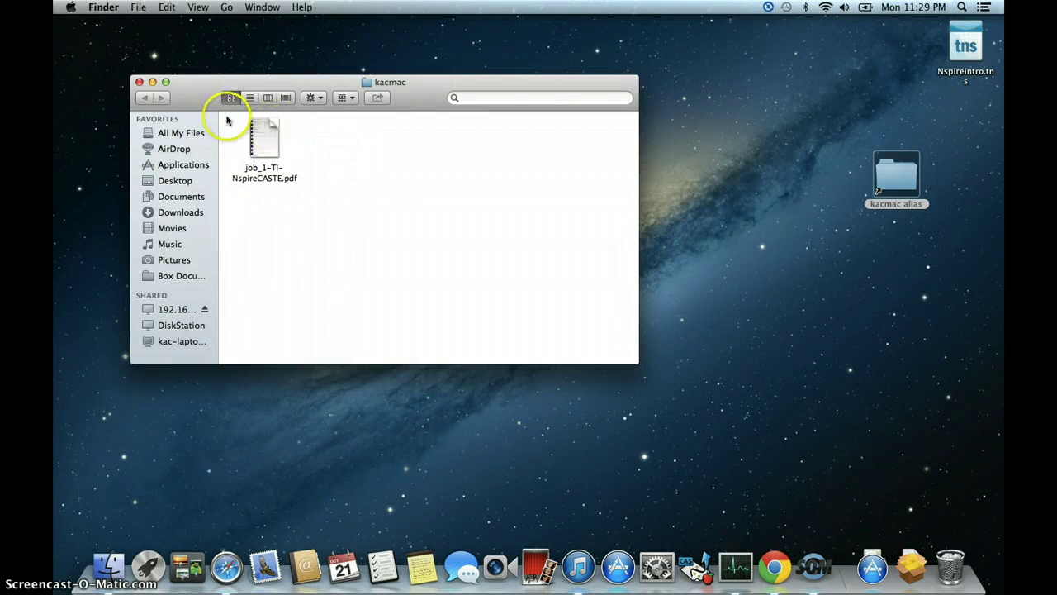
click(372, 187)
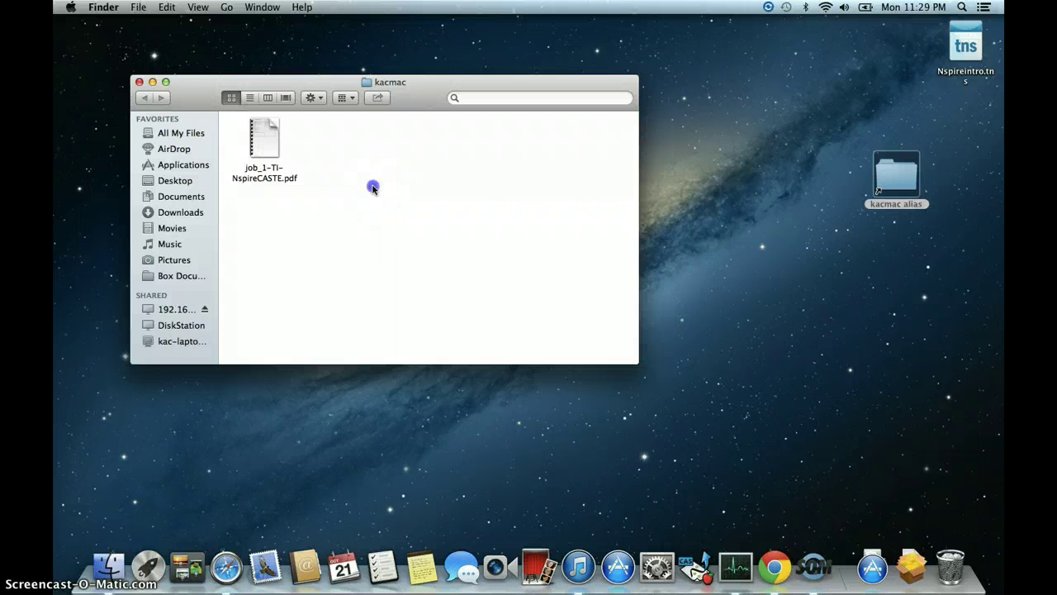
click(264, 145)
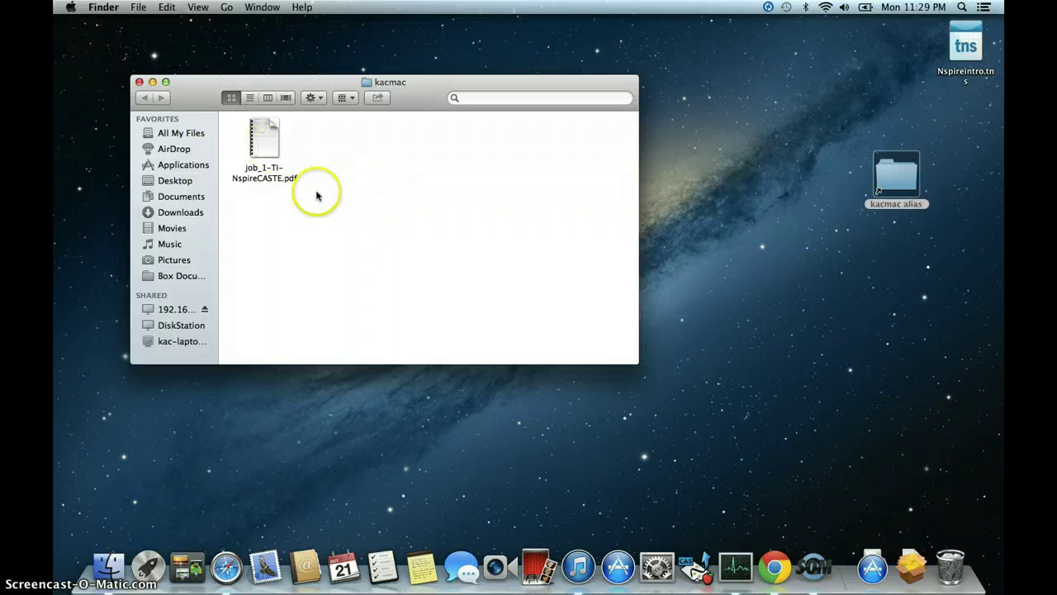
Step: Close the Finder window of the account's output folder
click(139, 84)
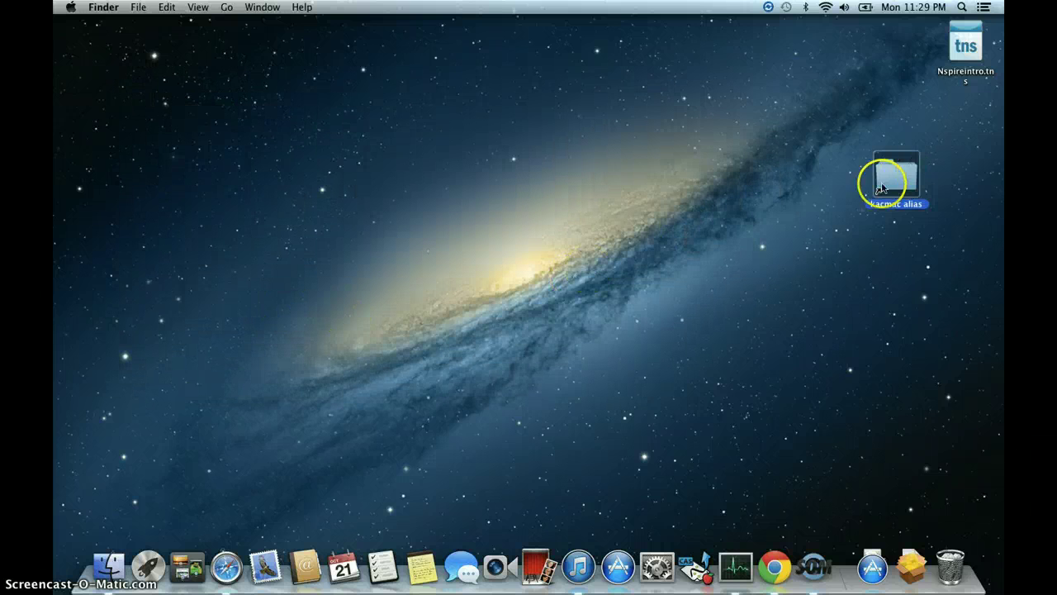